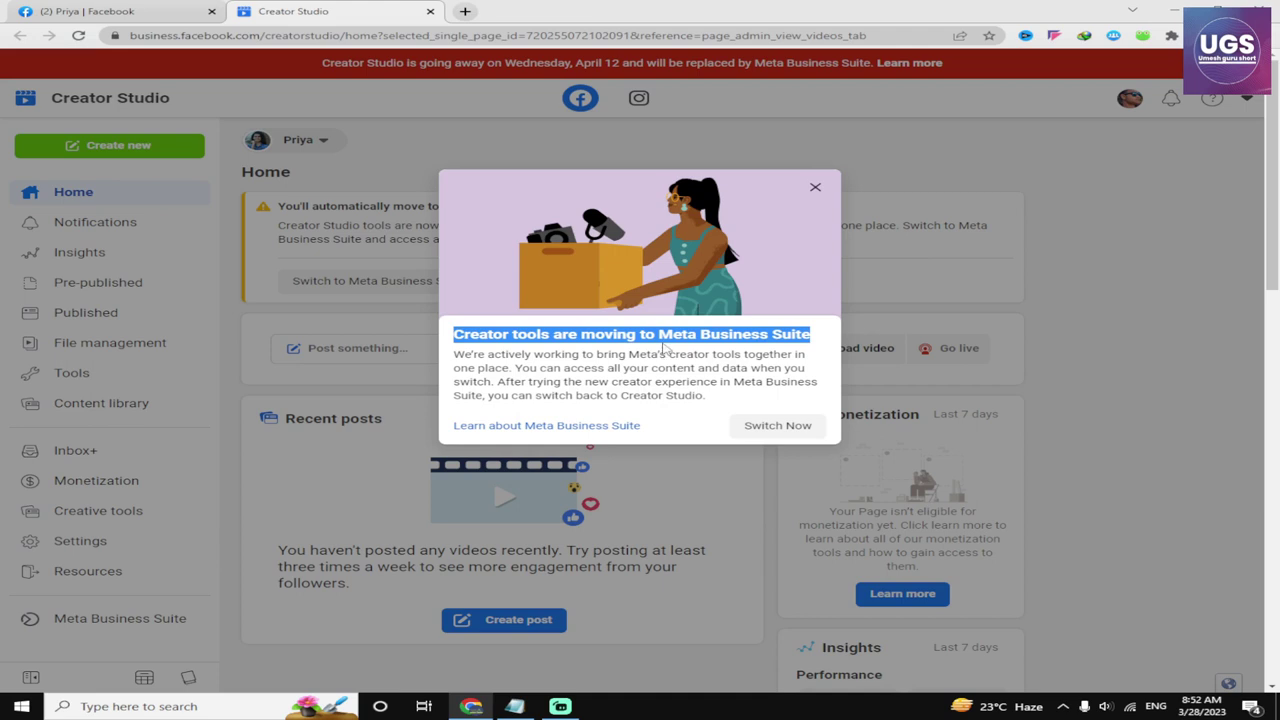
Read the notice about creator tools moving to Meta Business Suite and dismiss it
drag(660, 336, 830, 337)
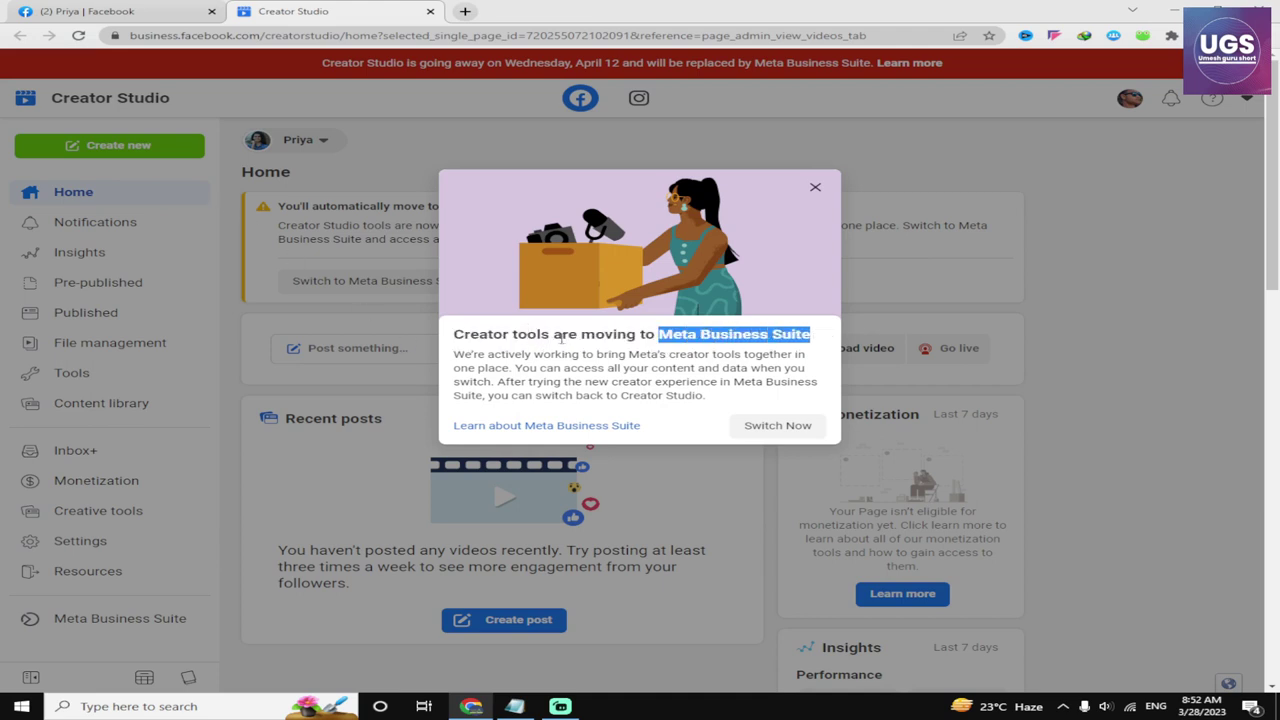
drag(553, 337, 464, 336)
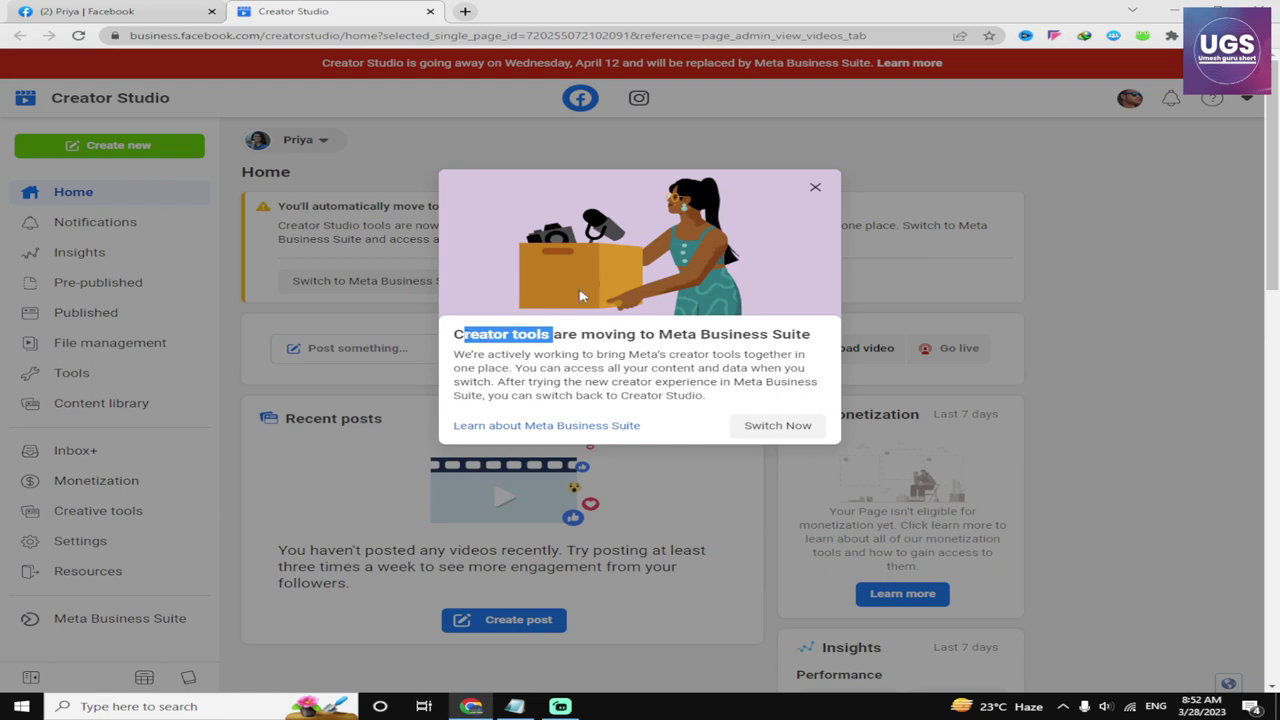
click(620, 378)
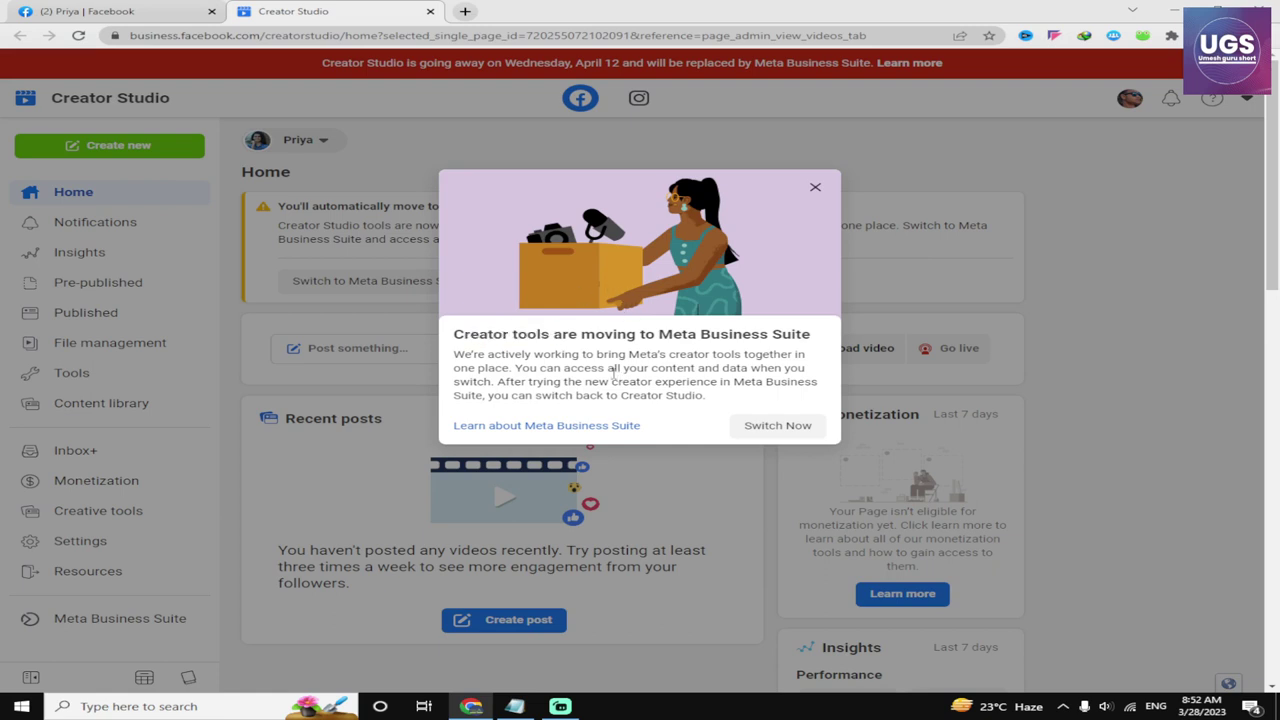
scroll(618, 388, down, 4)
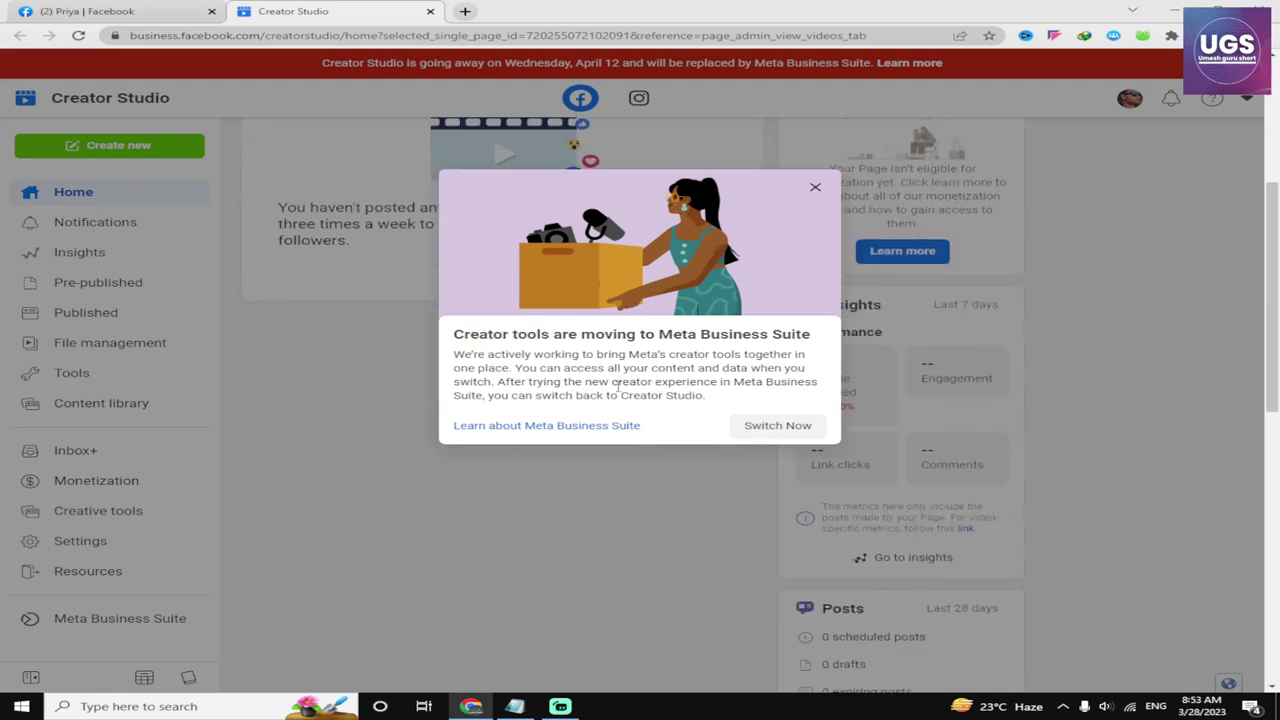
scroll(618, 388, up, 4)
click(815, 189)
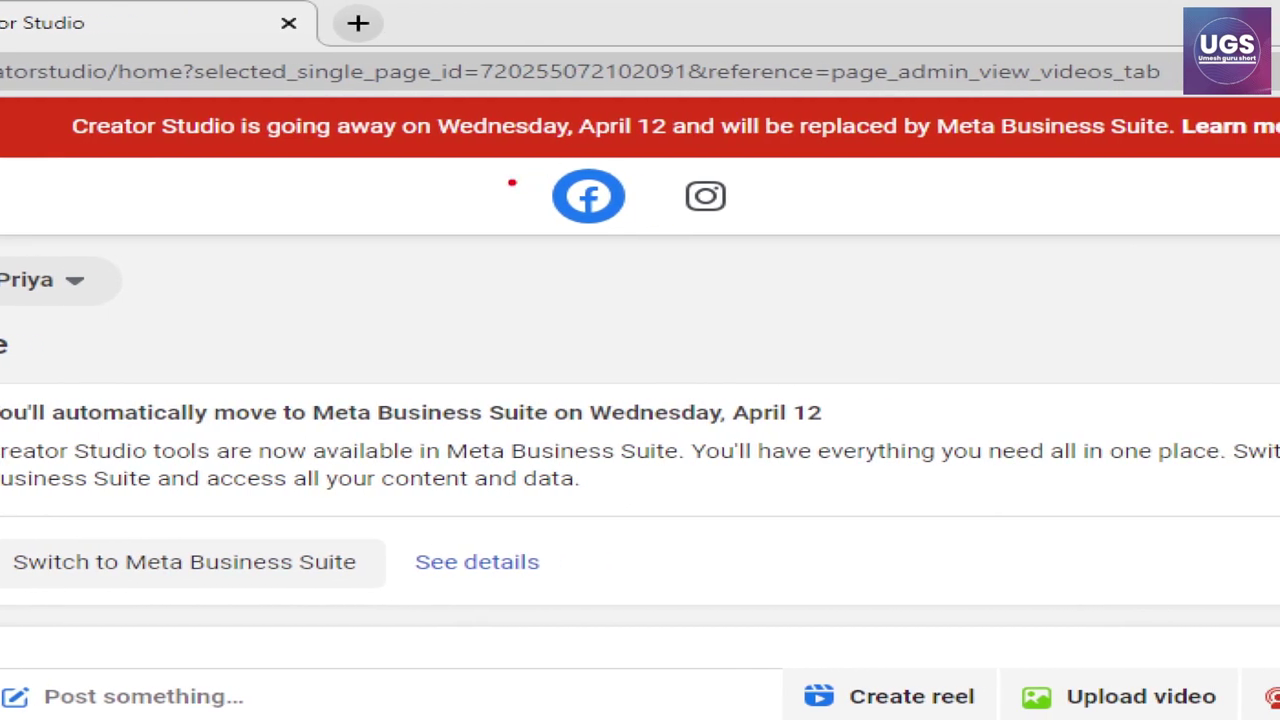
Open the help article linked from the Creator Studio retirement banner and read what to expect in Meta Business Suite
drag(561, 138, 636, 129)
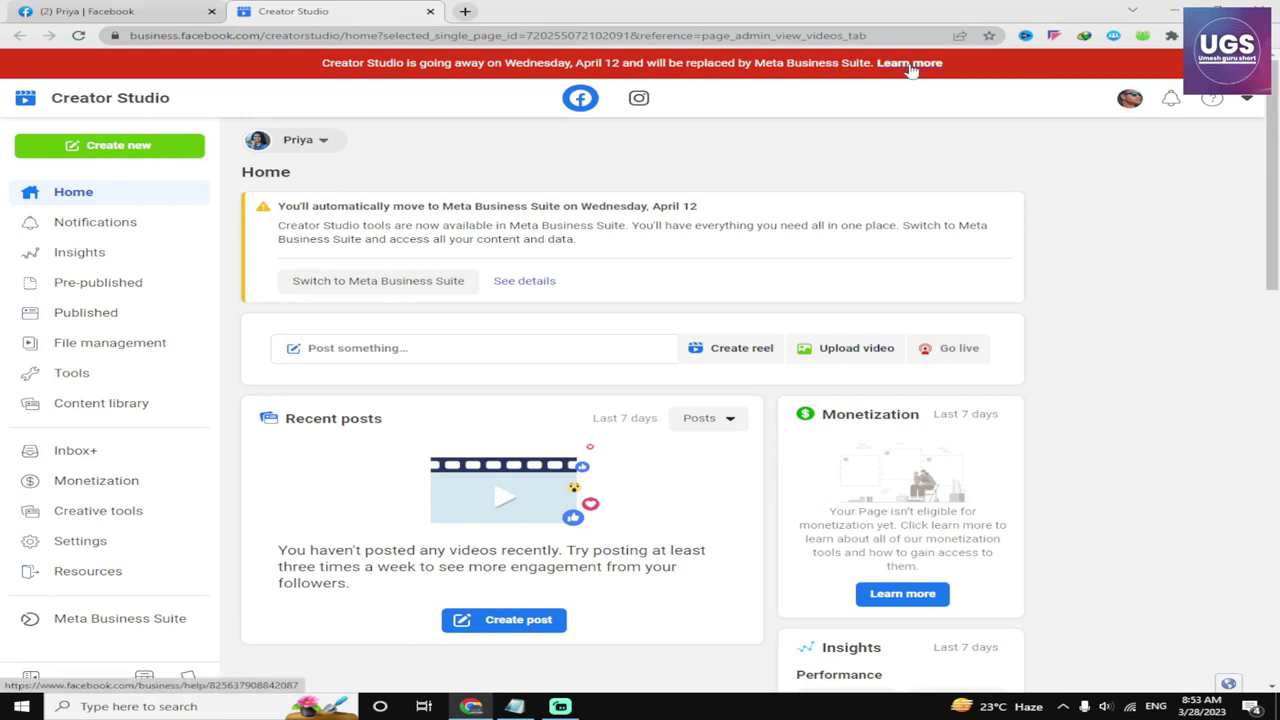
click(911, 66)
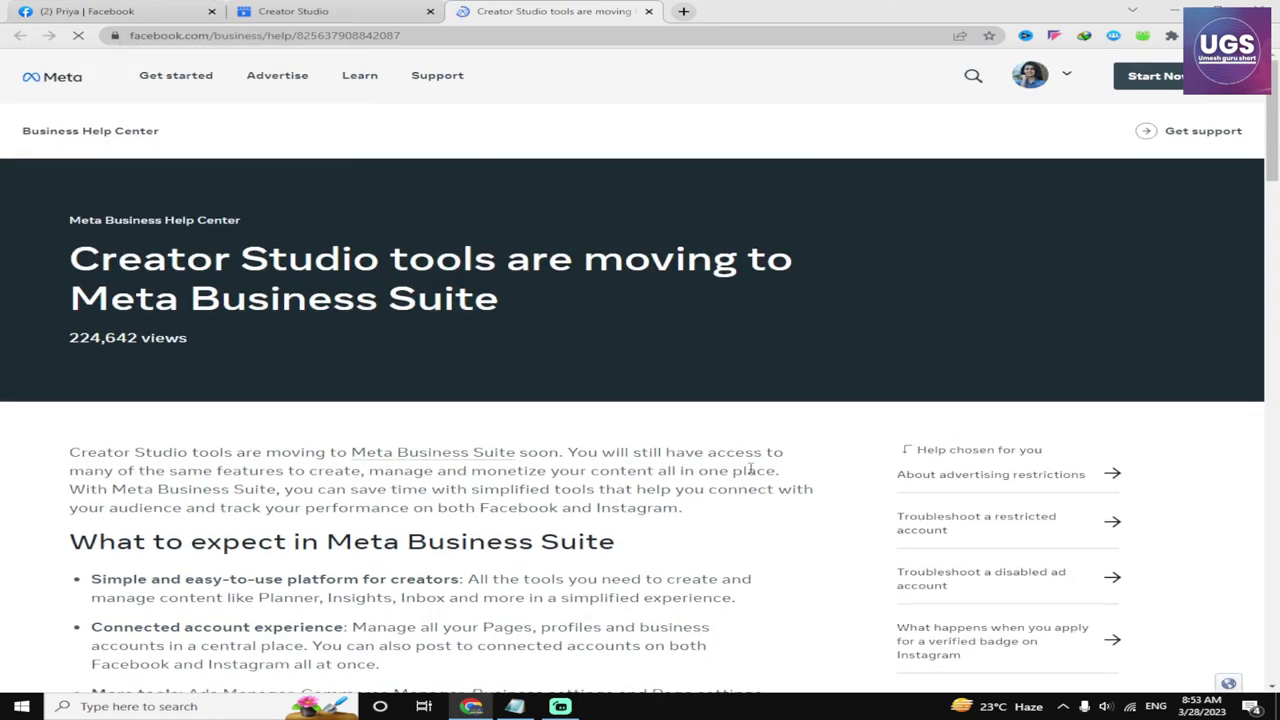
scroll(750, 470, down, 2)
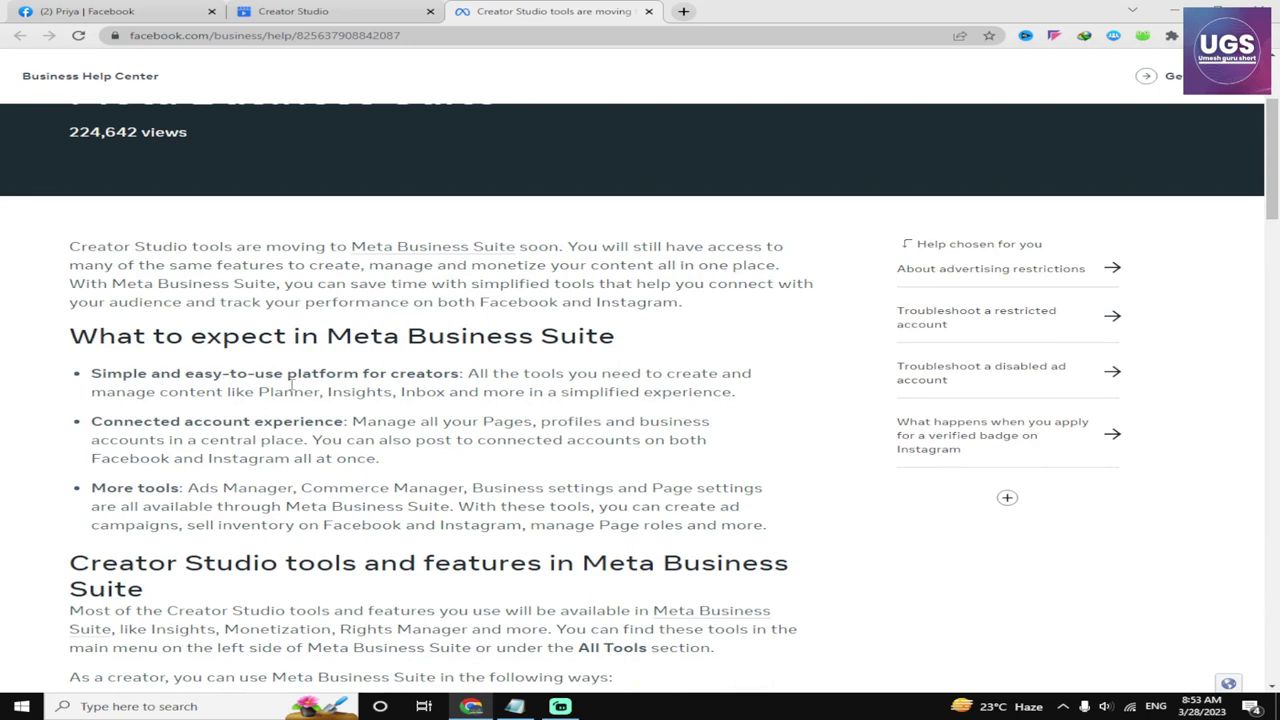
drag(459, 373, 86, 372)
click(628, 370)
scroll(628, 370, down, 1)
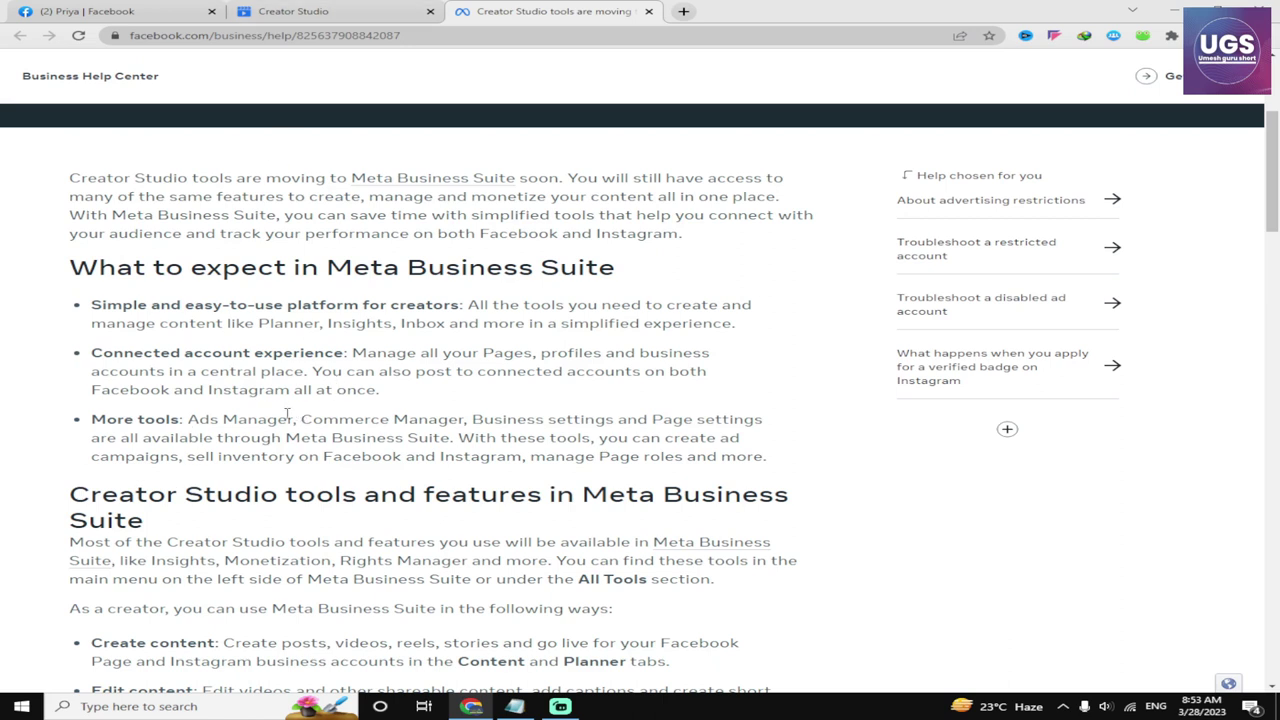
double_click(165, 419)
click(244, 420)
scroll(552, 527, down, 3)
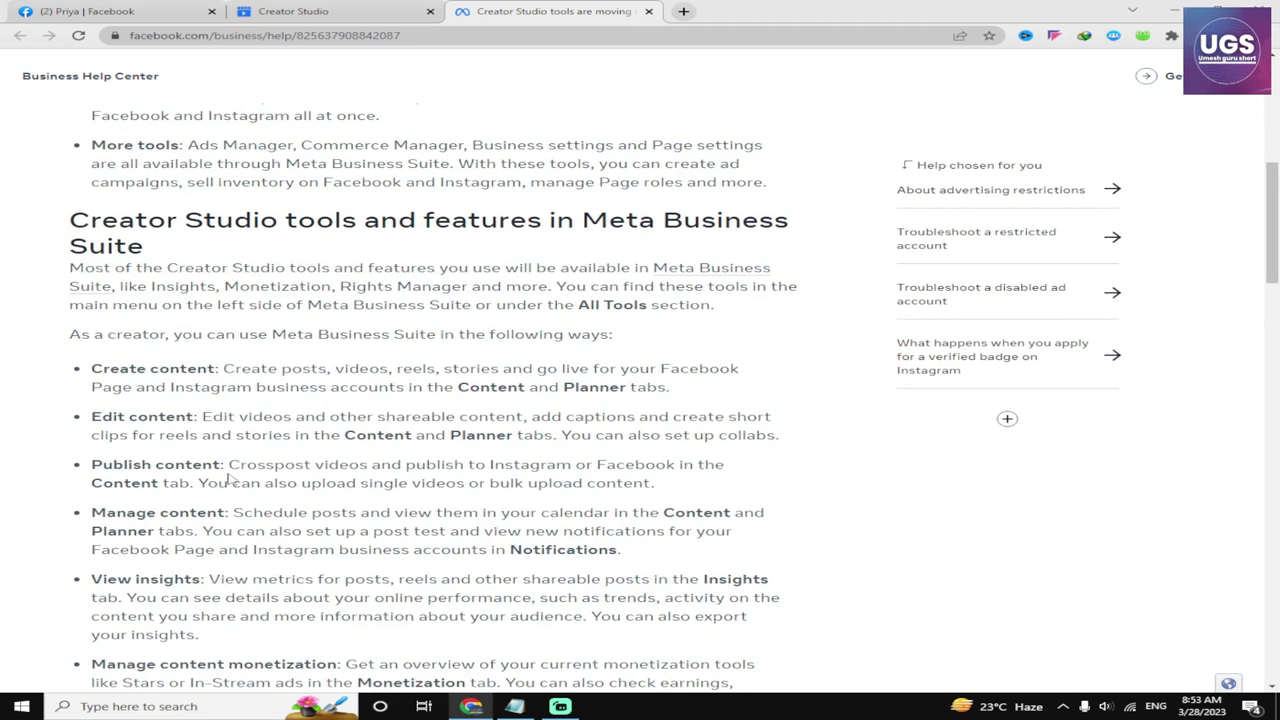
Review the article's list of creator features and its instructions for accessing Meta Business Suite and switching back to Creator Studio
scroll(368, 392, down, 3)
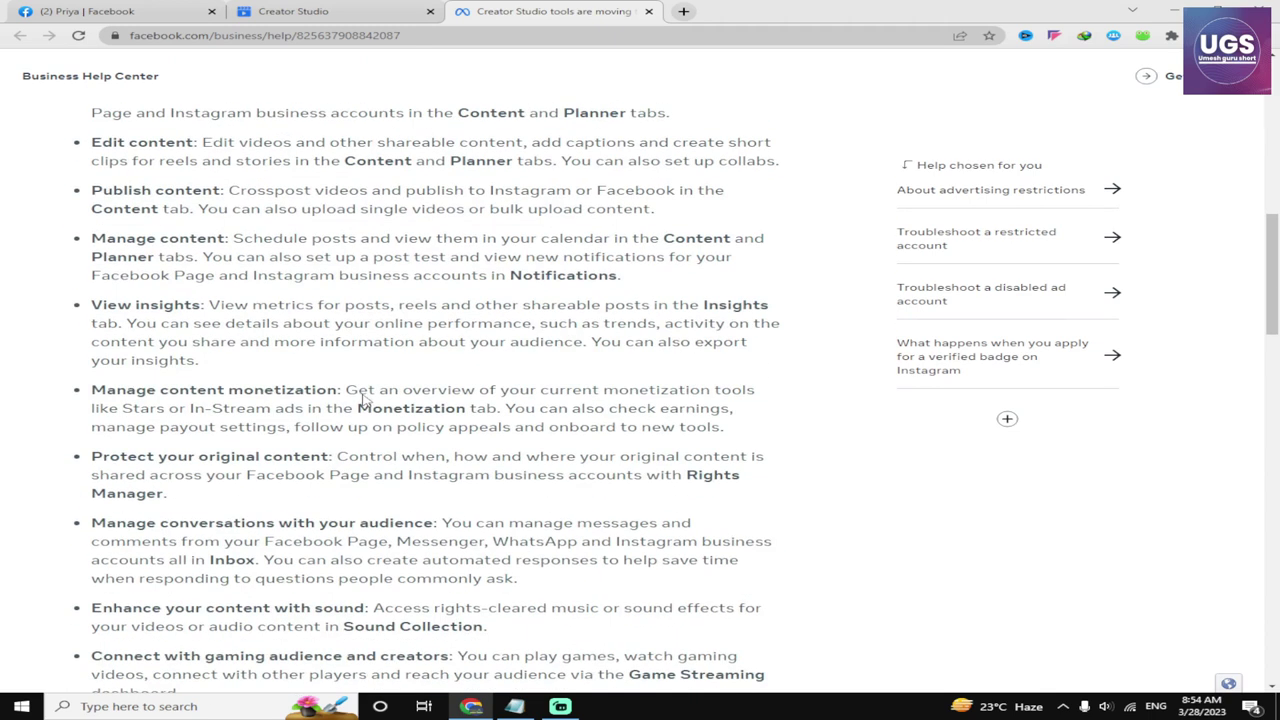
scroll(192, 424, down, 3)
scroll(192, 424, down, 3)
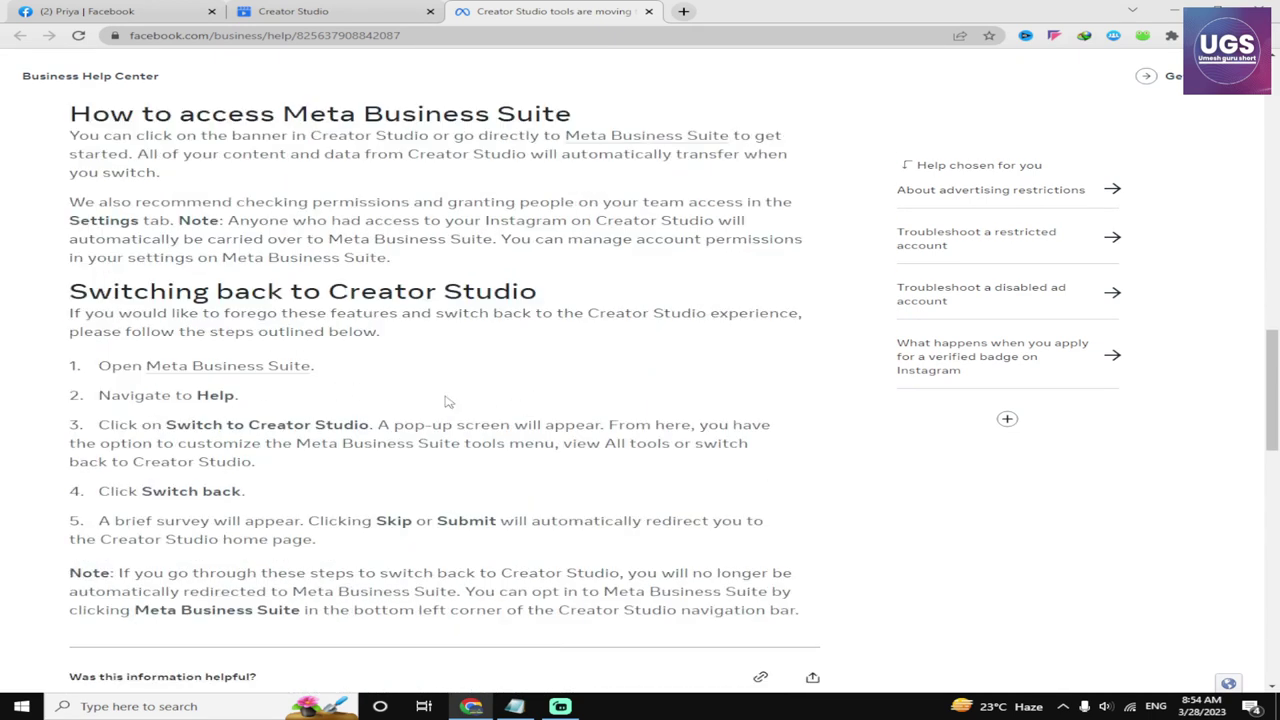
scroll(294, 523, down, 3)
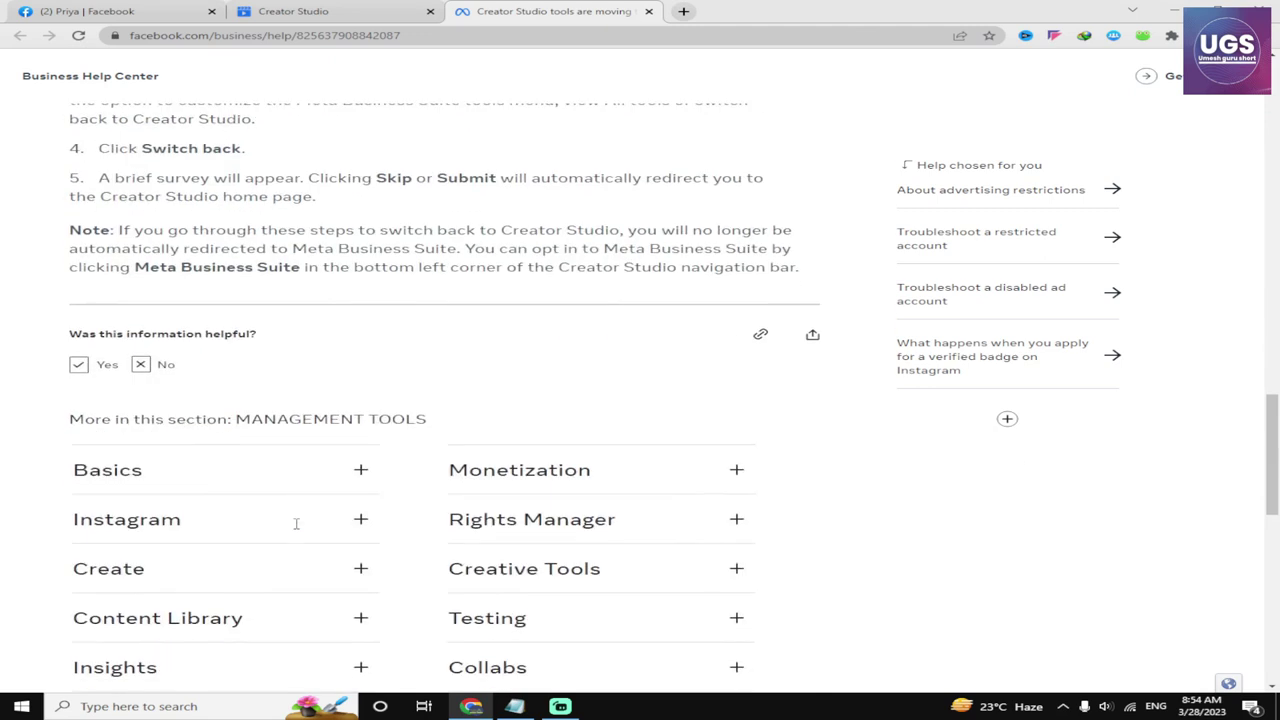
scroll(294, 523, up, 3)
scroll(296, 530, down, 4)
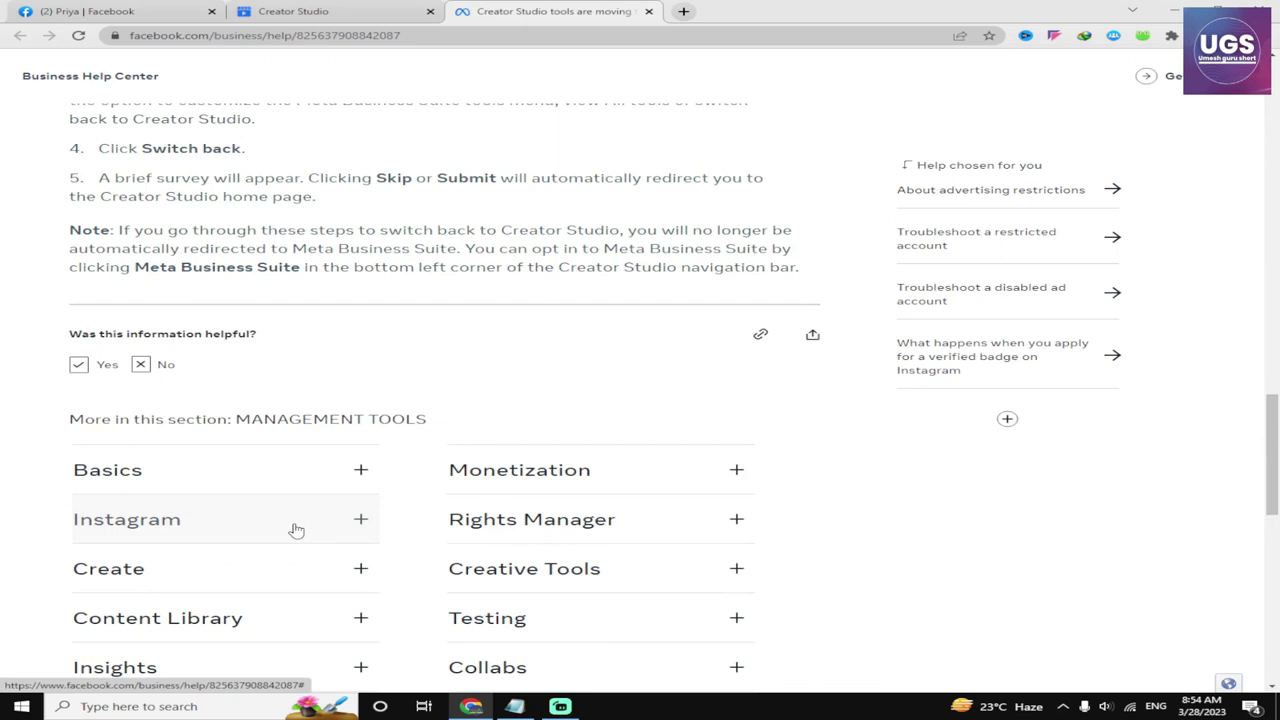
scroll(246, 443, up, 3)
Return to Creator Studio and switch to Meta Business Suite, accepting the offer to try it
click(323, 9)
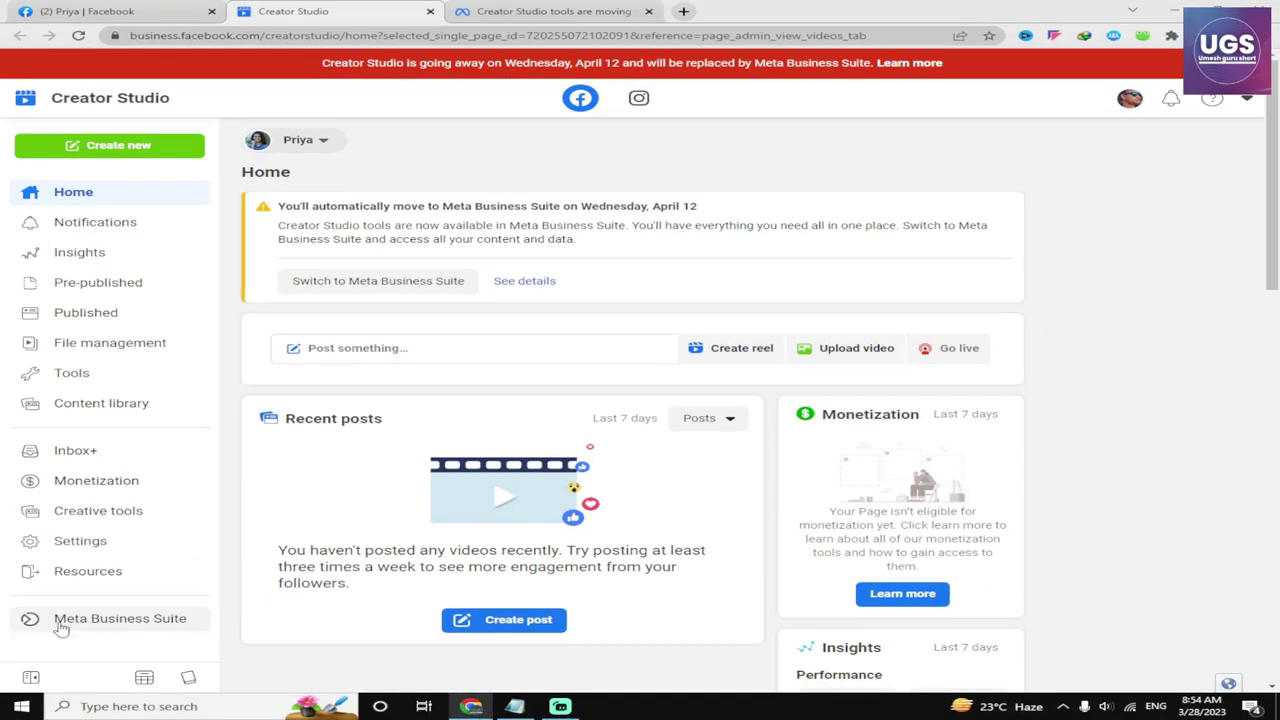
click(120, 630)
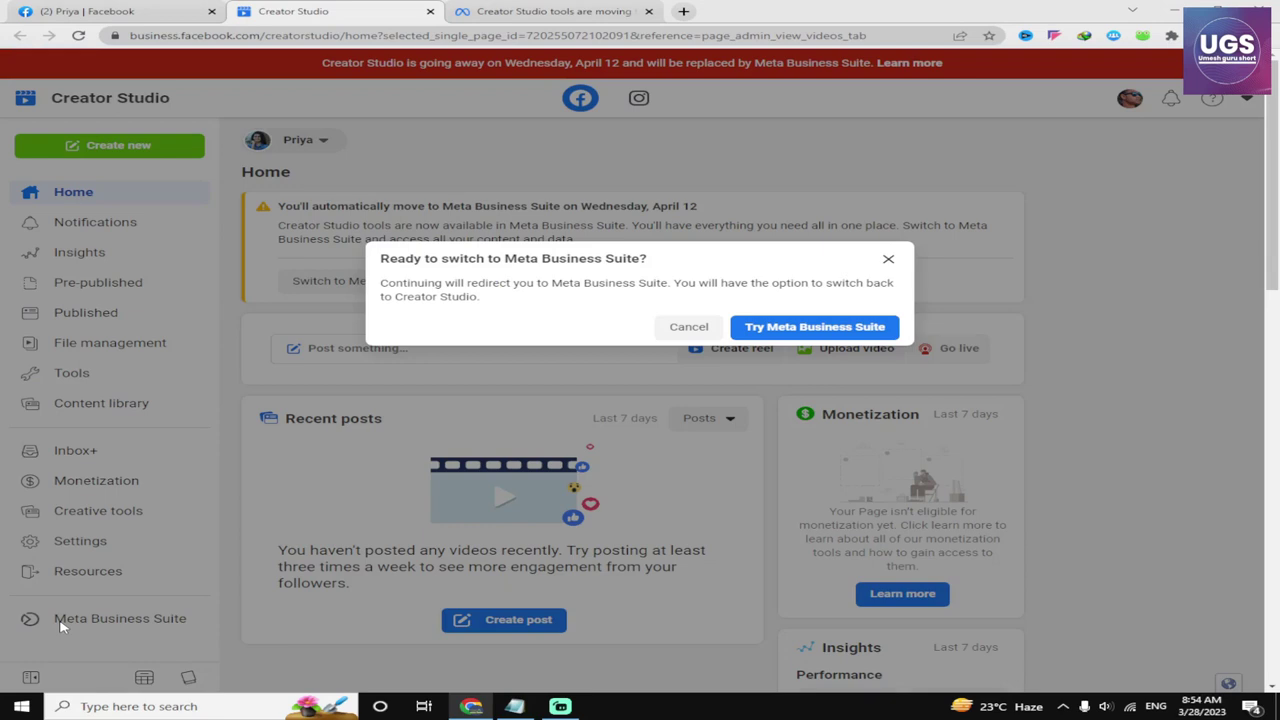
click(784, 337)
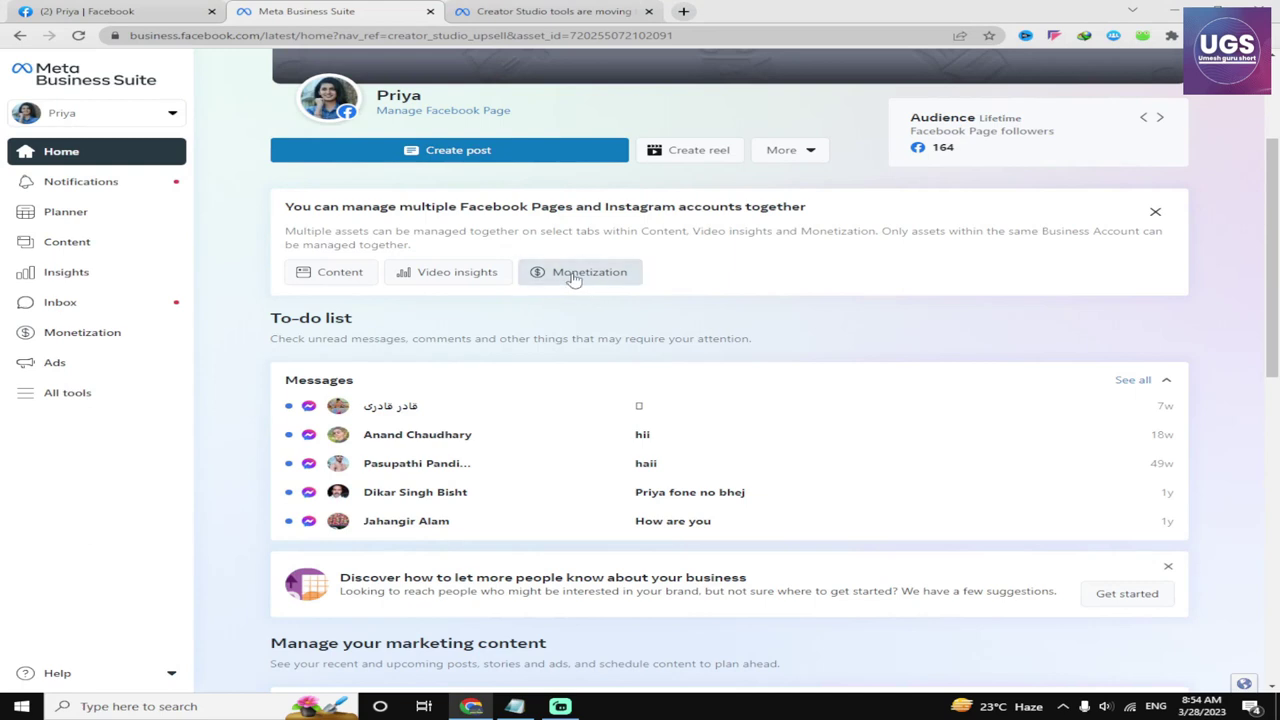
Open the Page eligibility details from the Monetization overview and check the policy status of In-Stream Ads for On-Demand
click(590, 300)
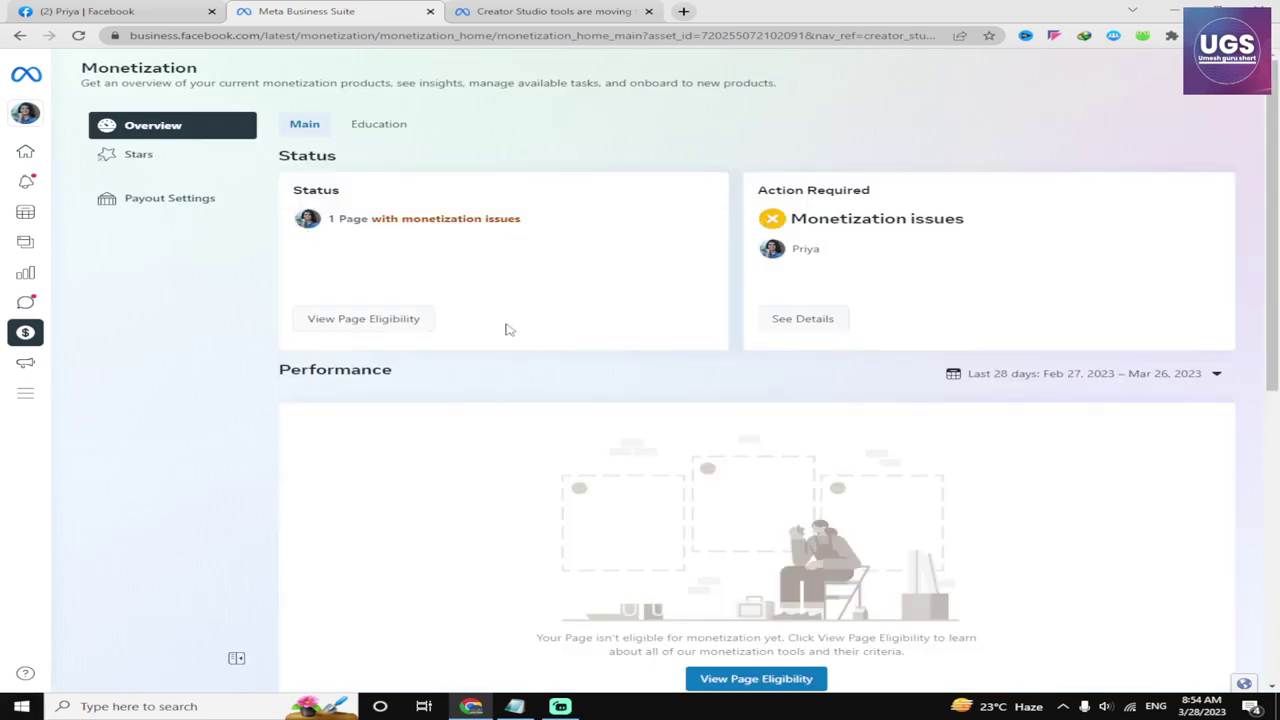
click(362, 330)
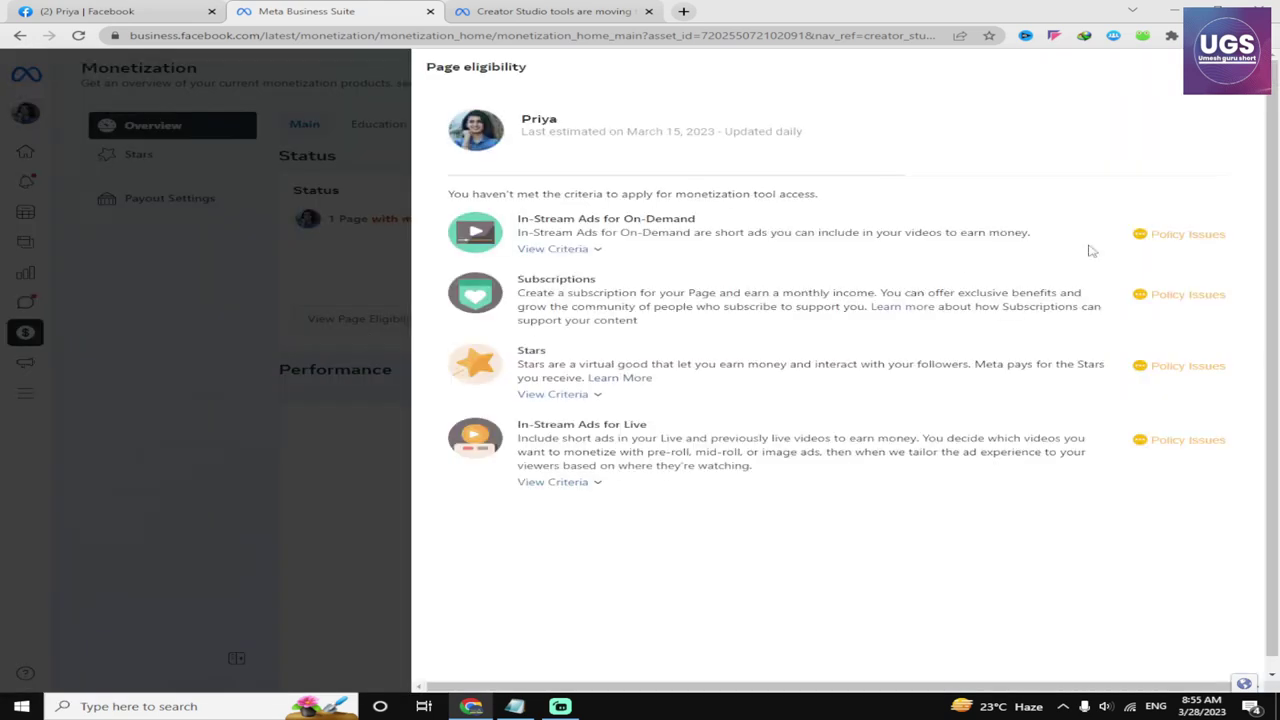
triple_click(1200, 234)
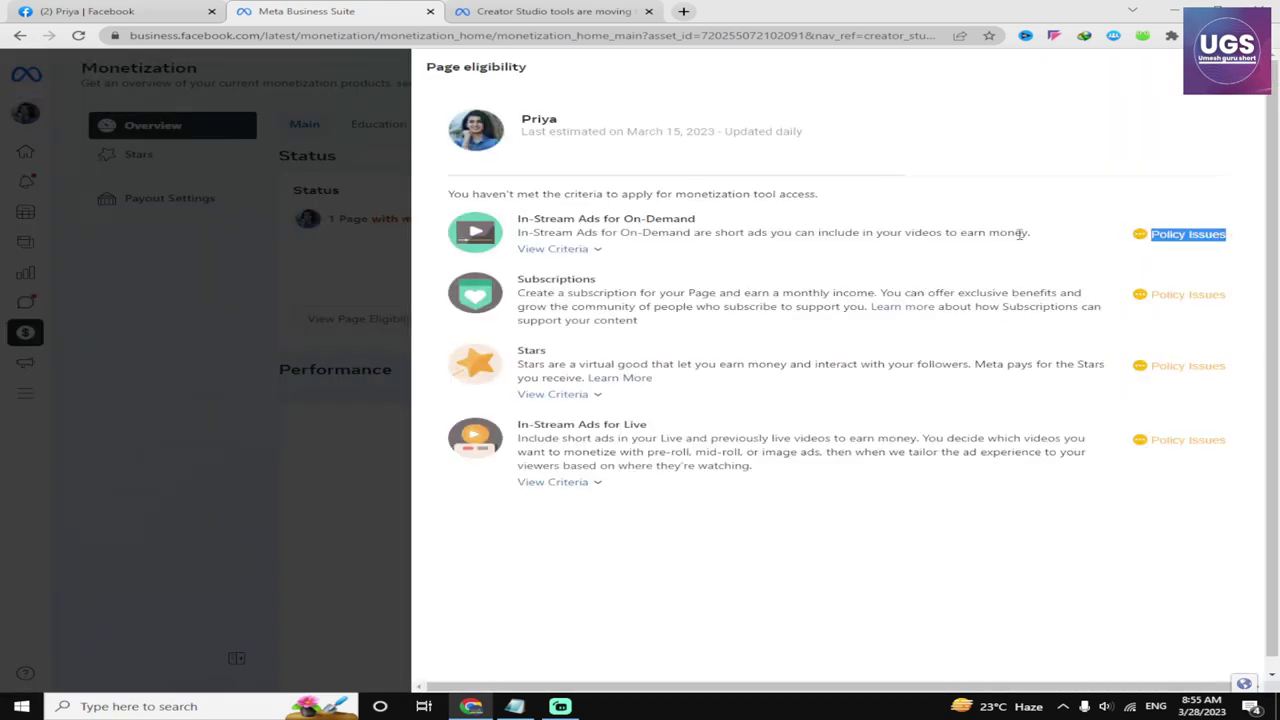
click(837, 232)
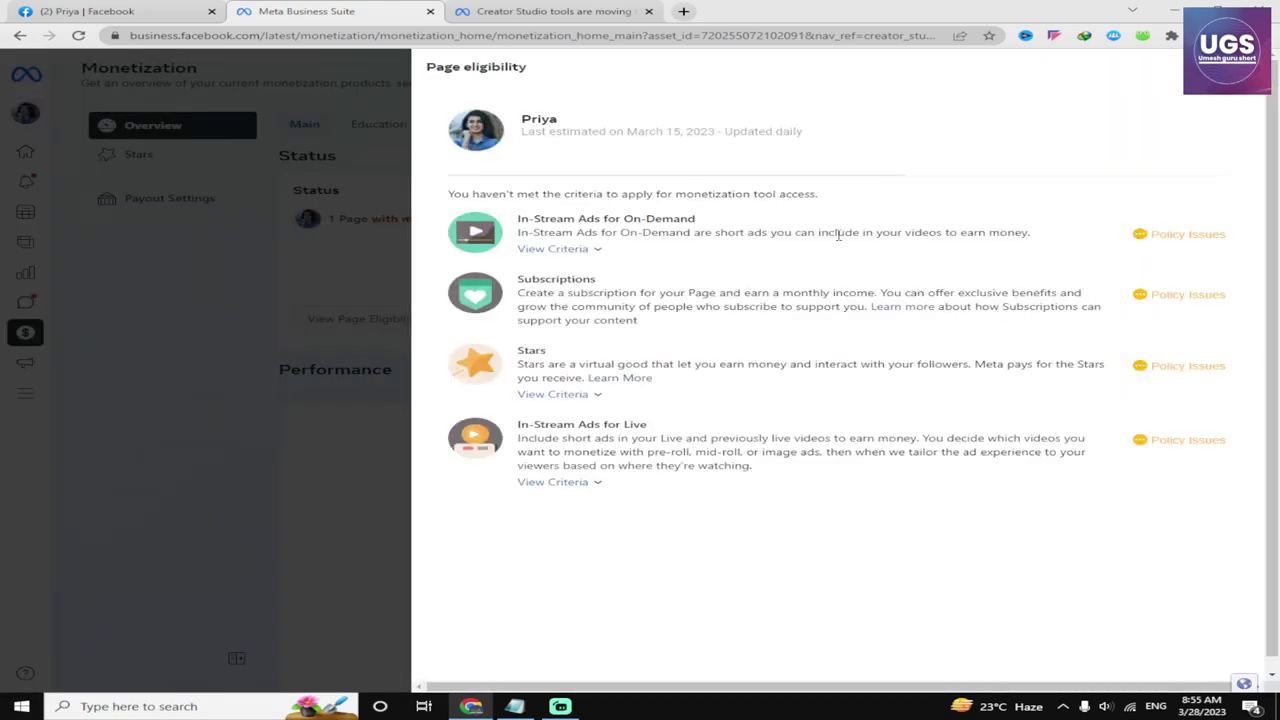
Expand the In-Stream Ads for On-Demand criteria, examine the follower, viewed-minutes and active-video requirements, and close the eligibility details
click(580, 252)
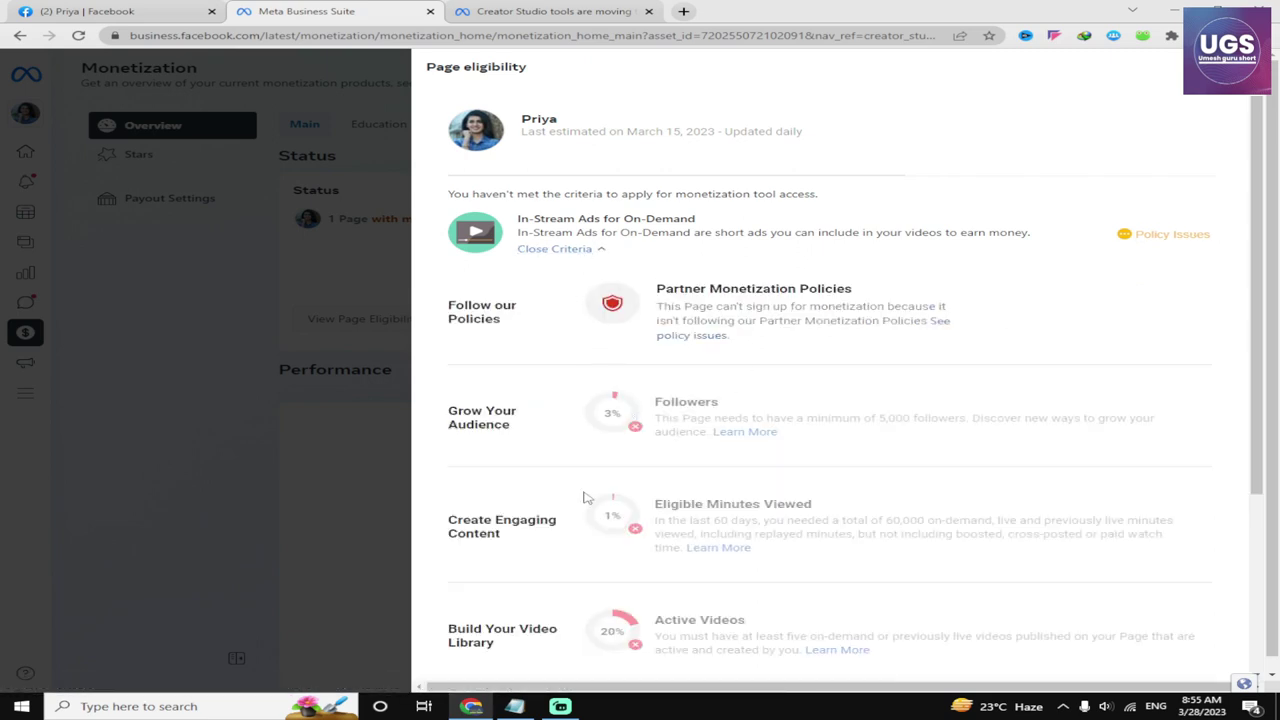
scroll(586, 497, down, 1)
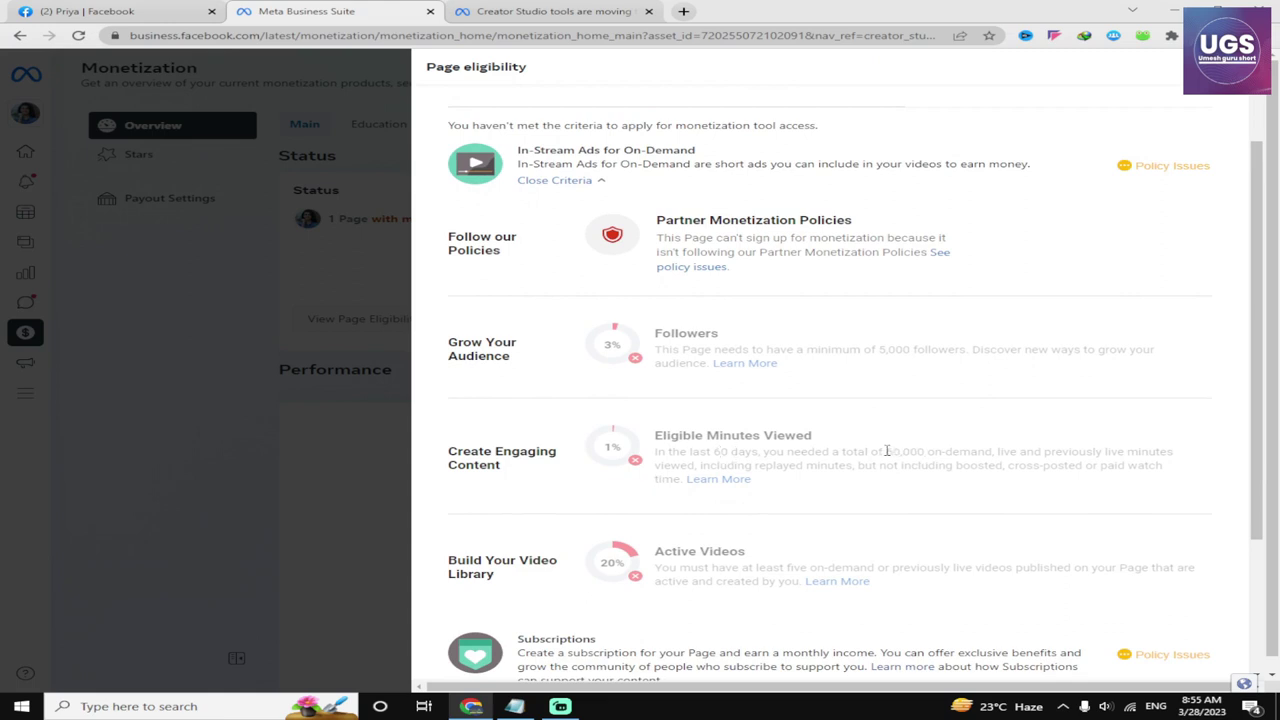
drag(886, 451, 934, 455)
drag(879, 350, 916, 352)
click(1041, 289)
scroll(957, 422, down, 2)
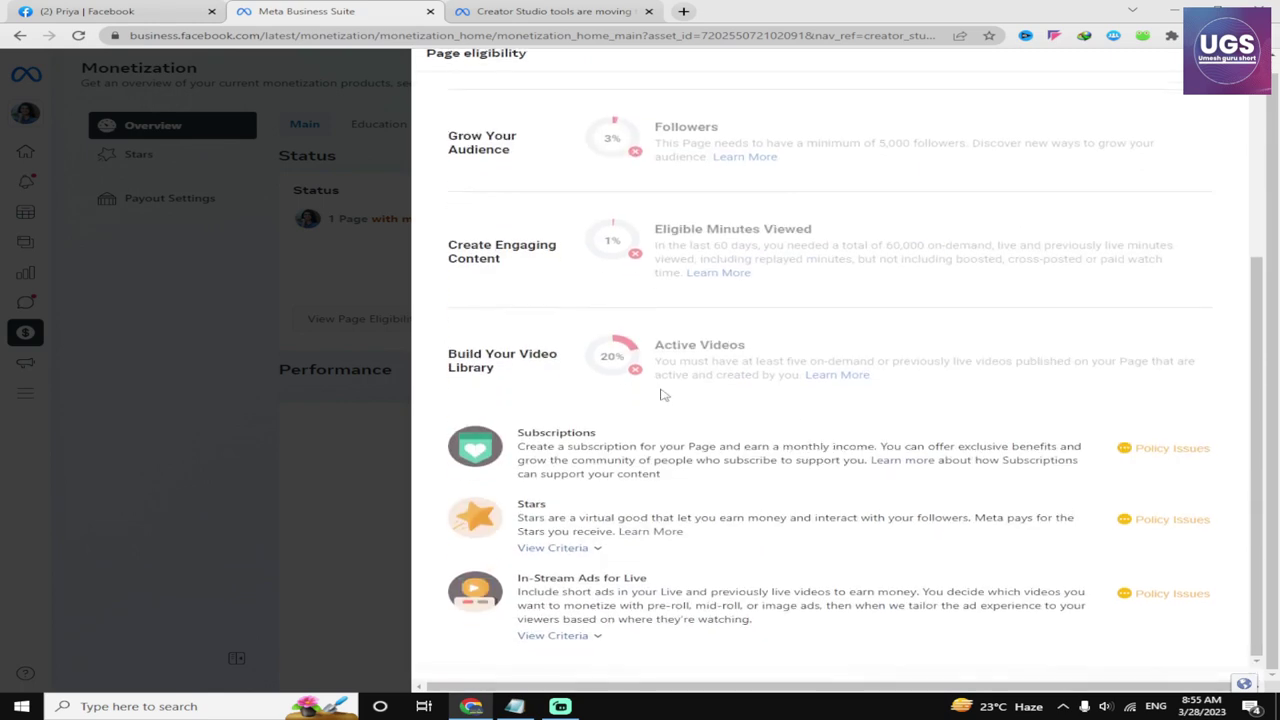
scroll(663, 391, up, 3)
drag(878, 404, 938, 405)
drag(889, 506, 946, 507)
click(944, 473)
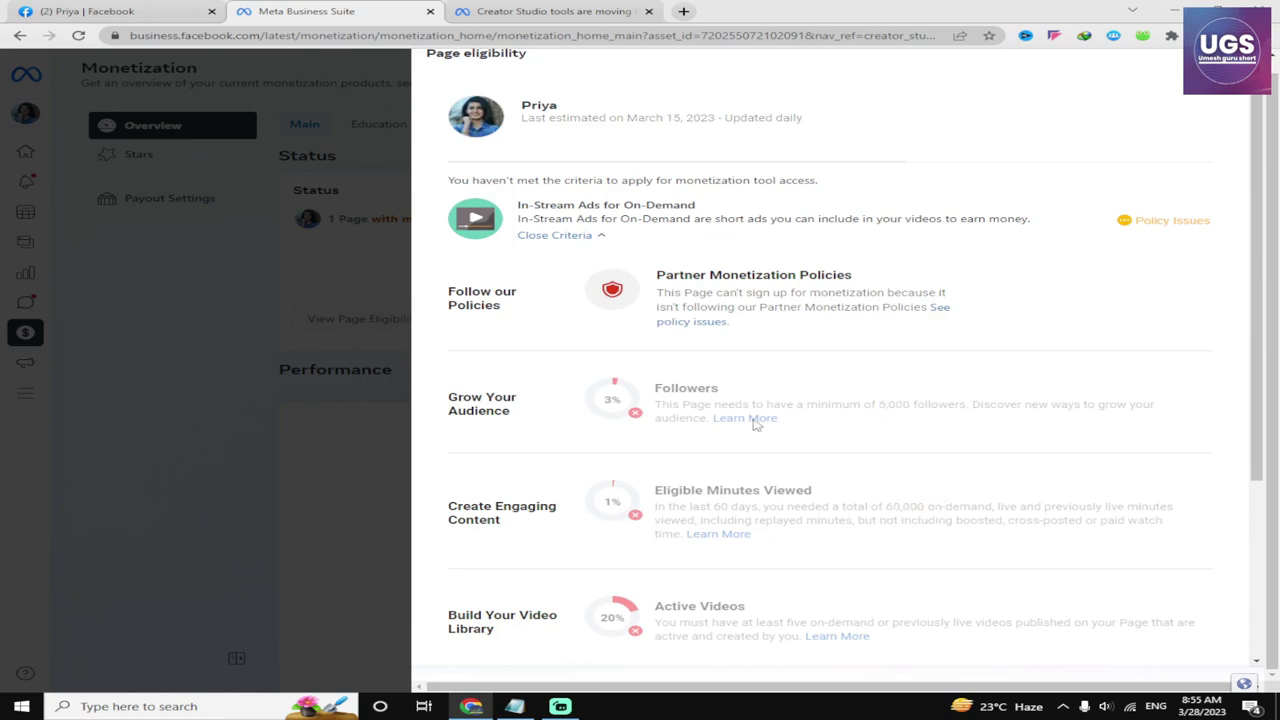
click(352, 298)
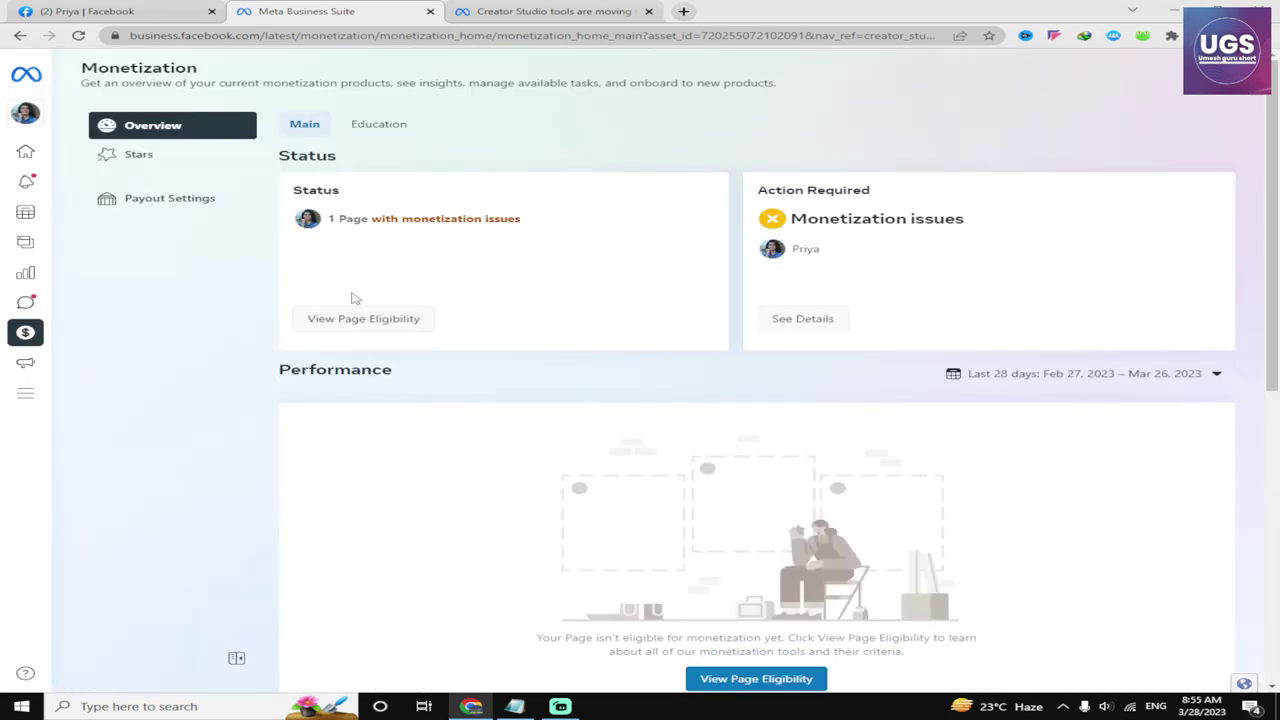
View the details of the Page's monetization issues and return to the Meta Business Suite home page
click(796, 324)
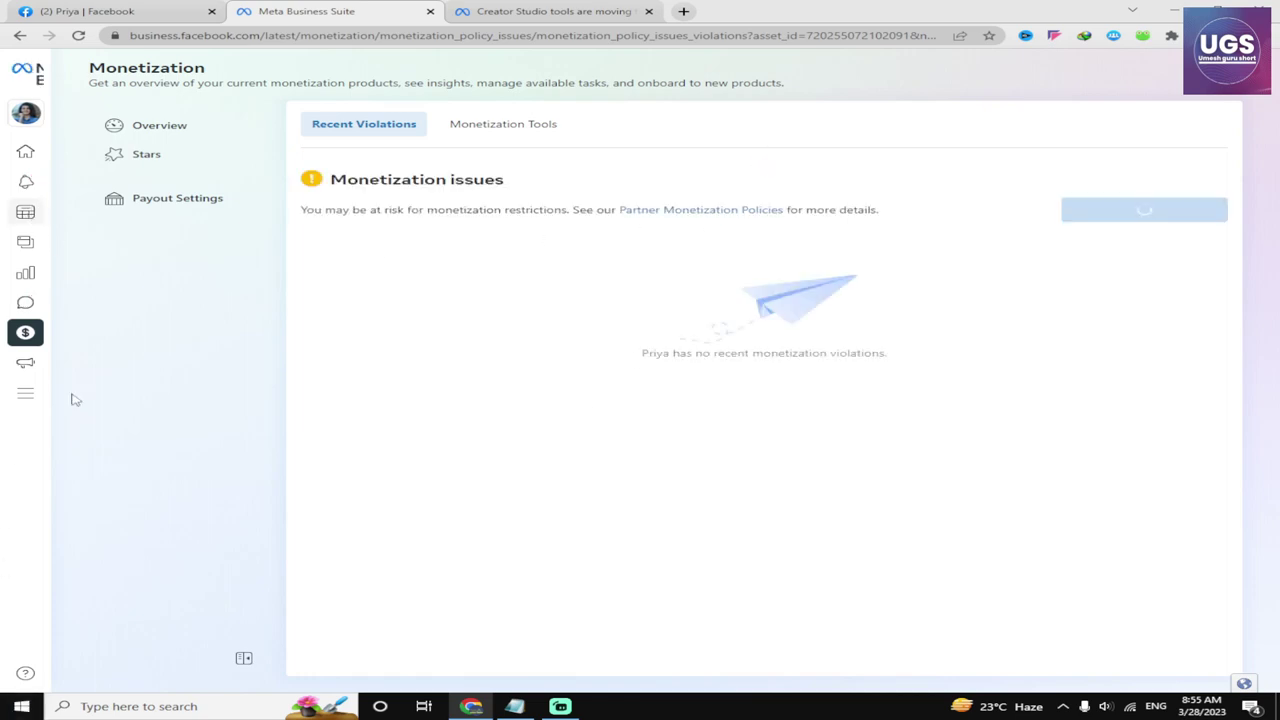
click(28, 154)
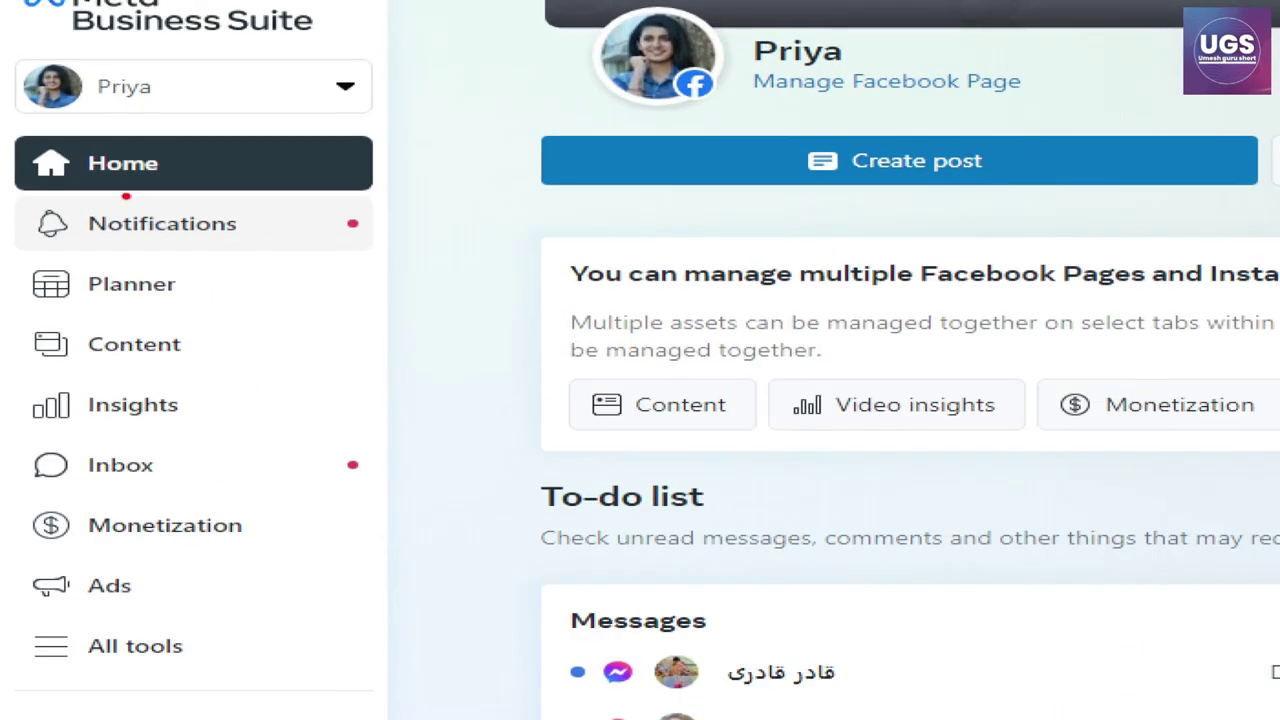
drag(280, 240, 434, 216)
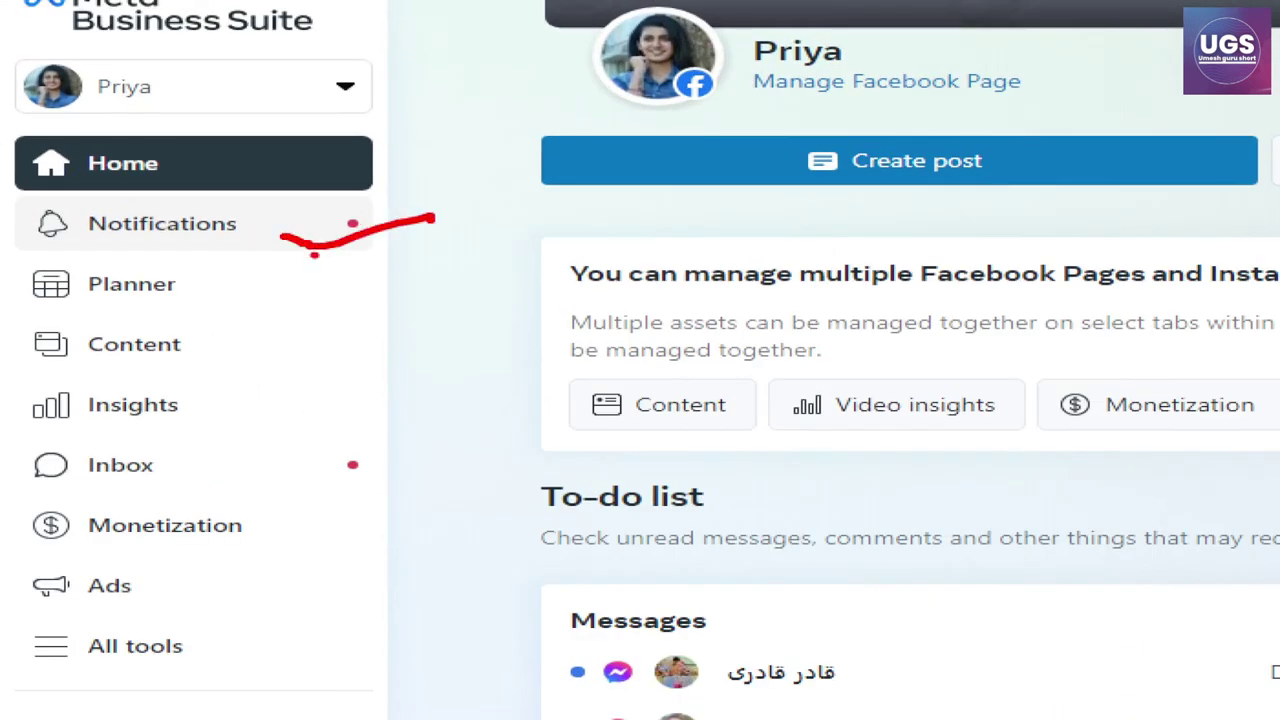
drag(214, 283, 296, 312)
drag(296, 312, 368, 284)
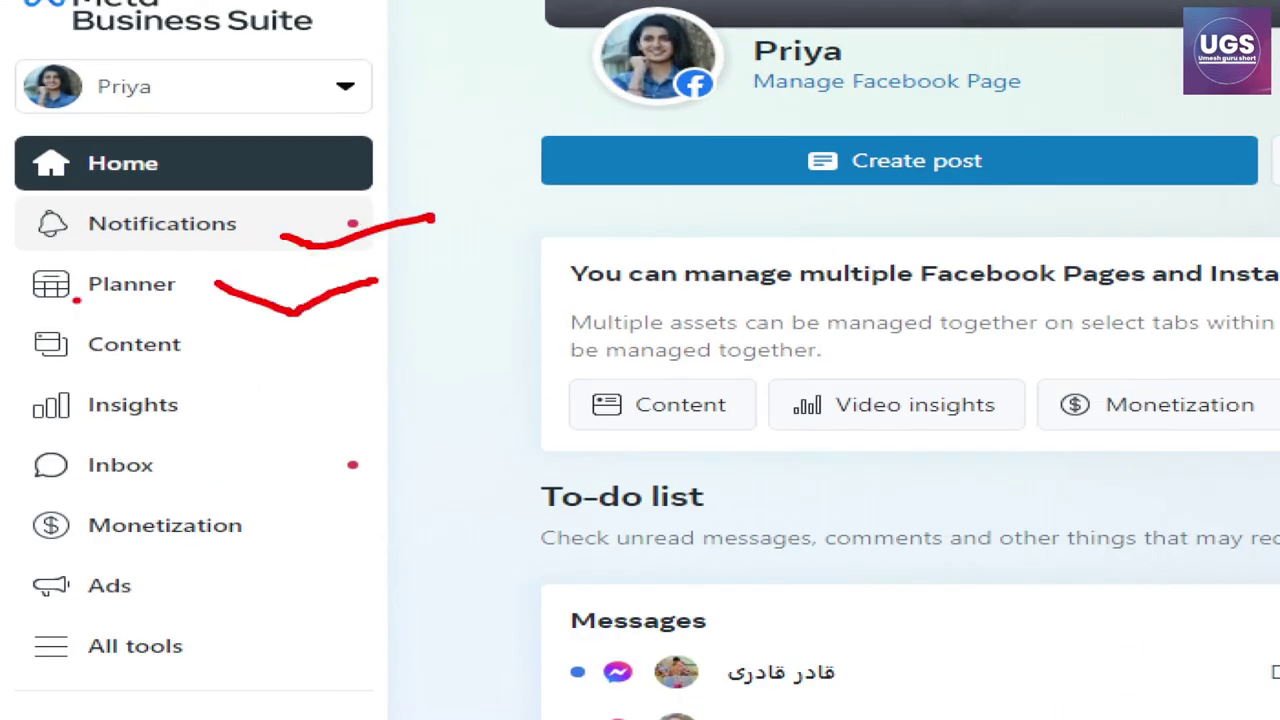
drag(3, 258, 3, 300)
mouse_move(6, 248)
mouse_down()
mouse_move(14, 300)
mouse_move(303, 327)
mouse_move(362, 320)
mouse_up()
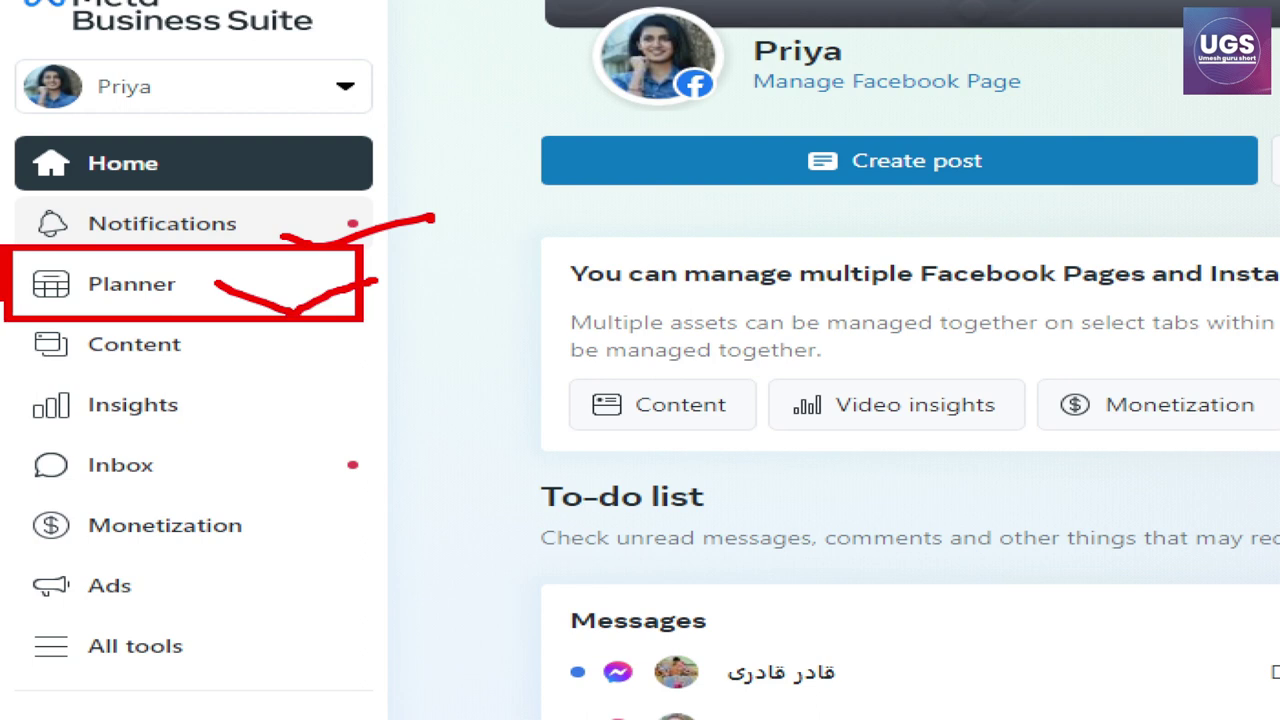
mouse_move(278, 258)
mouse_down()
mouse_move(320, 282)
mouse_move(516, 240)
mouse_up()
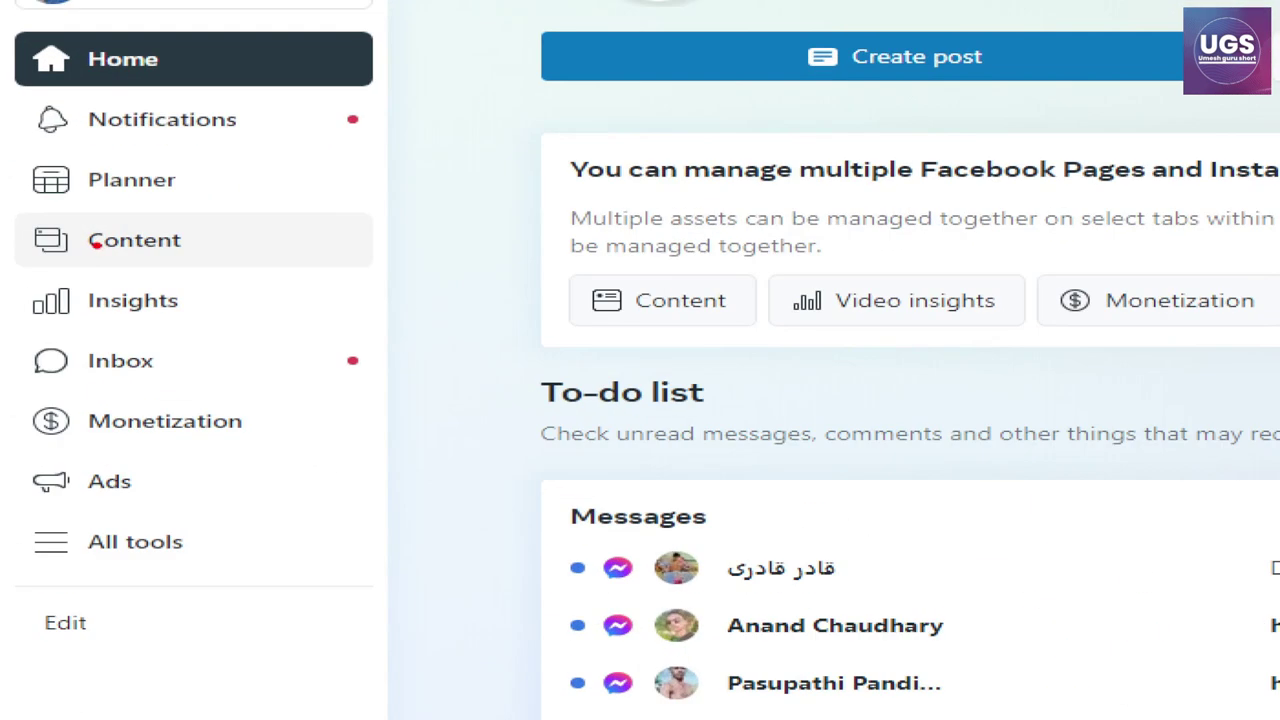
mouse_move(105, 231)
mouse_down()
mouse_move(120, 240)
mouse_move(230, 217)
mouse_up()
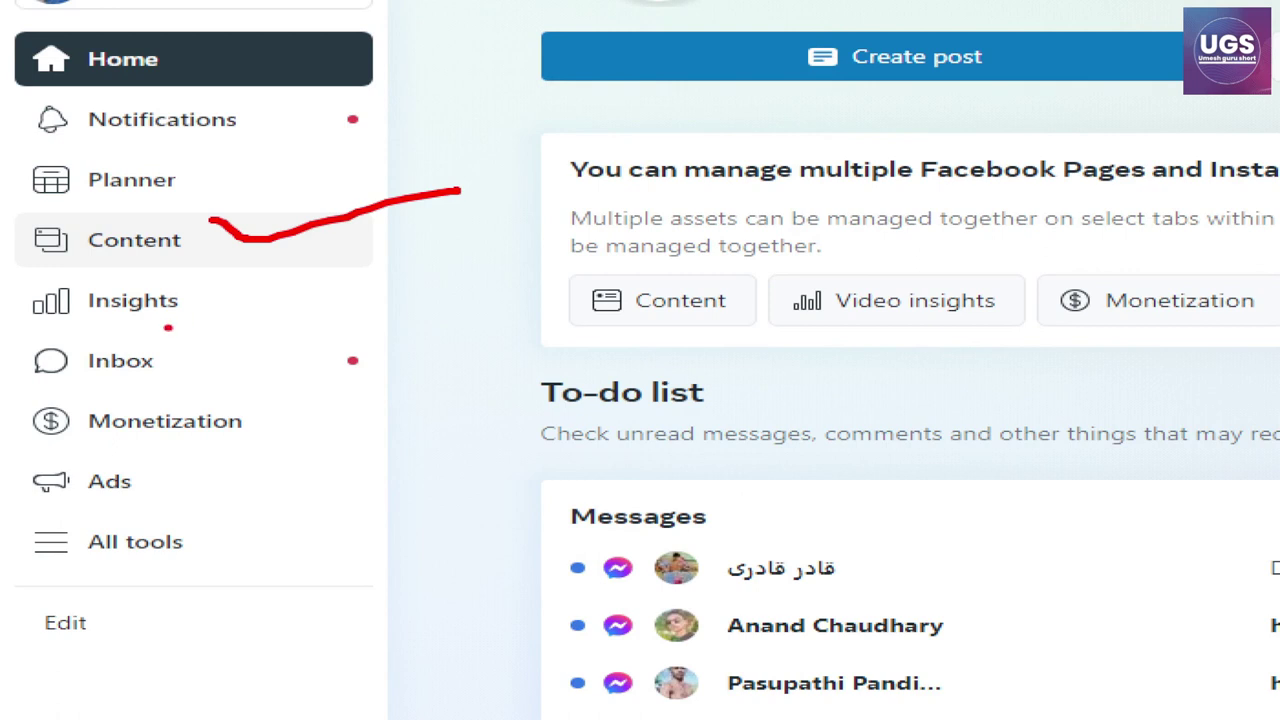
mouse_move(186, 293)
mouse_down()
mouse_move(242, 317)
mouse_move(334, 282)
mouse_up()
drag(289, 353, 398, 337)
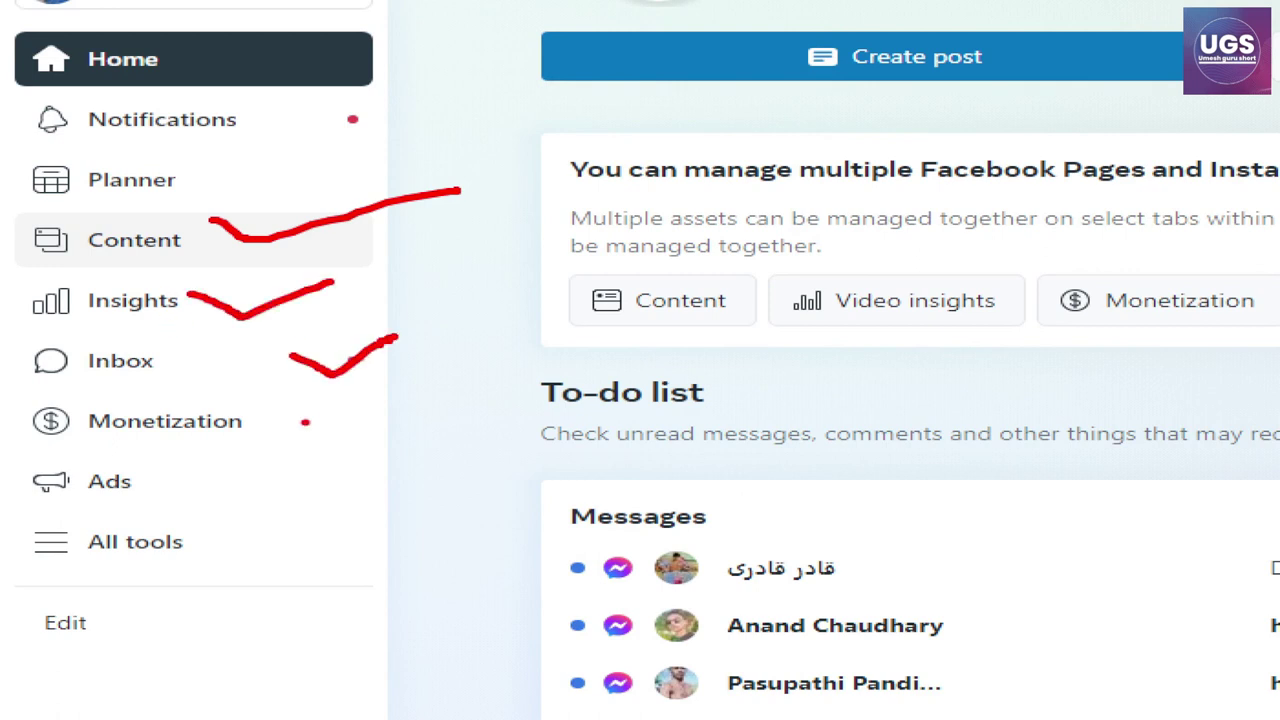
mouse_move(274, 418)
mouse_down()
mouse_move(410, 404)
mouse_move(502, 377)
mouse_up()
mouse_move(100, 448)
mouse_down()
mouse_move(22, 488)
mouse_move(165, 488)
mouse_move(48, 439)
mouse_up()
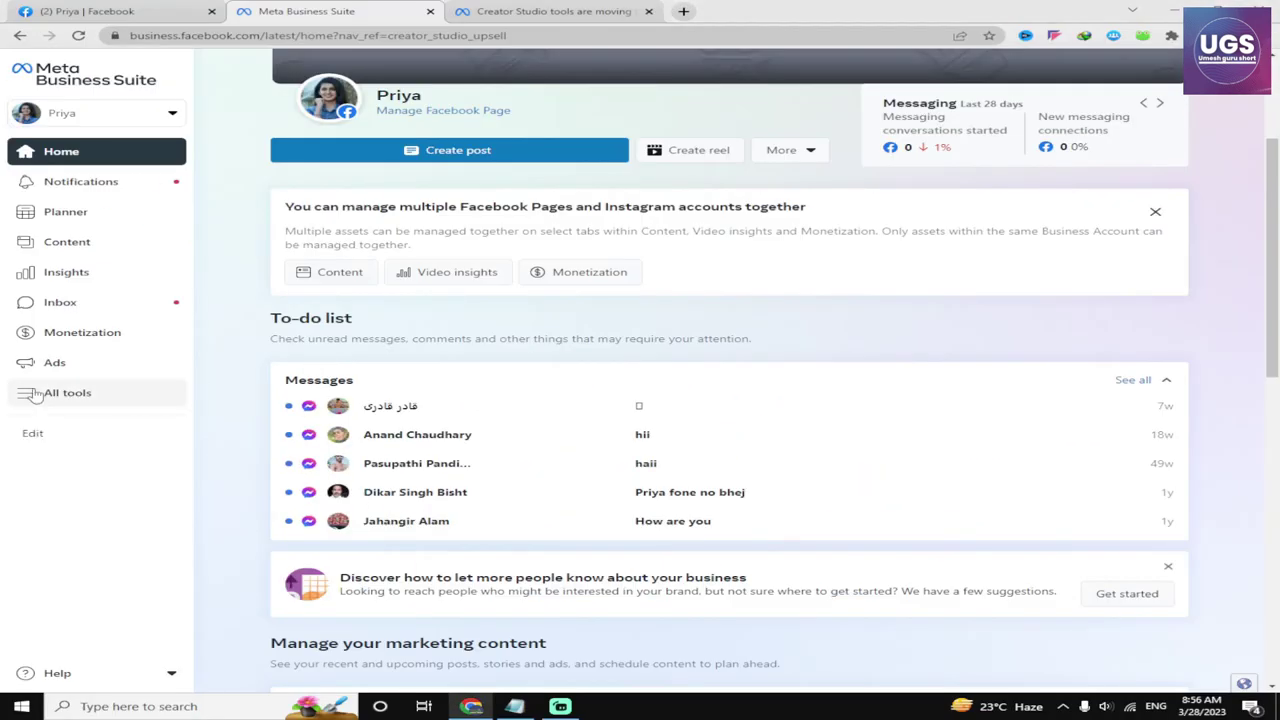
Look through the full list of available Business Suite tools and return to the home page
click(135, 396)
mouse_move(58, 115)
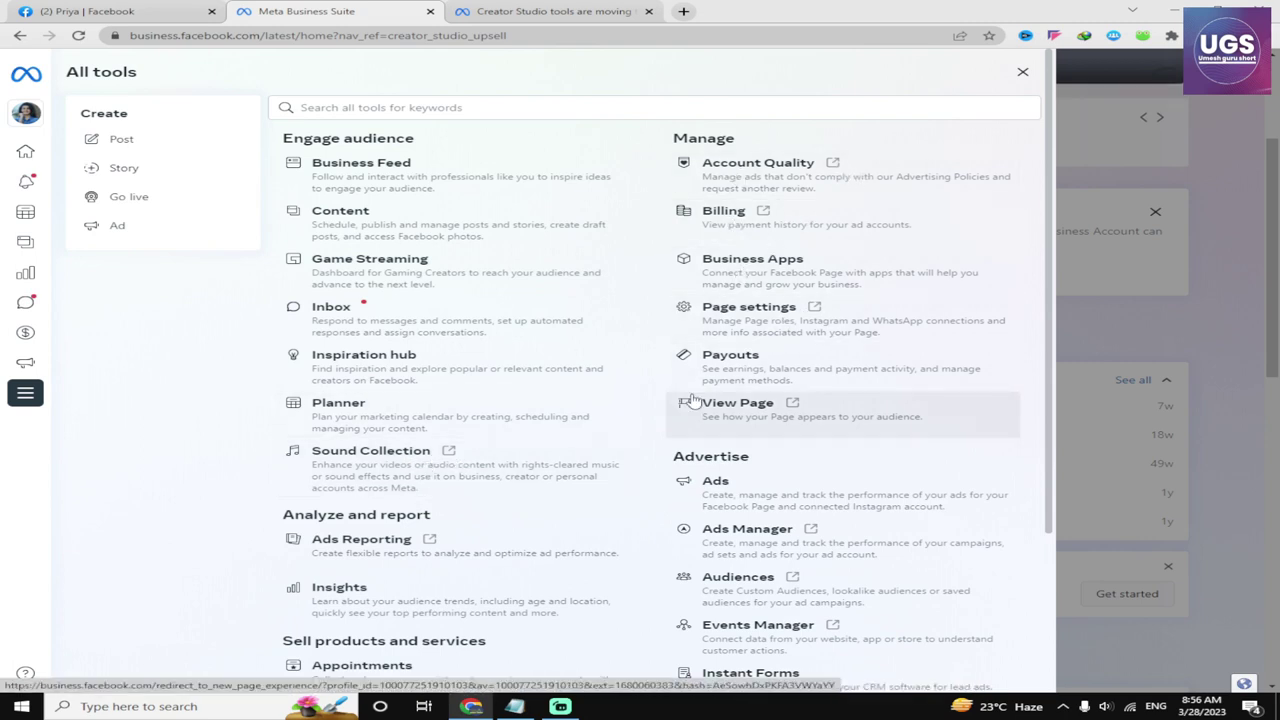
scroll(688, 398, down, 2)
scroll(688, 398, down, 1)
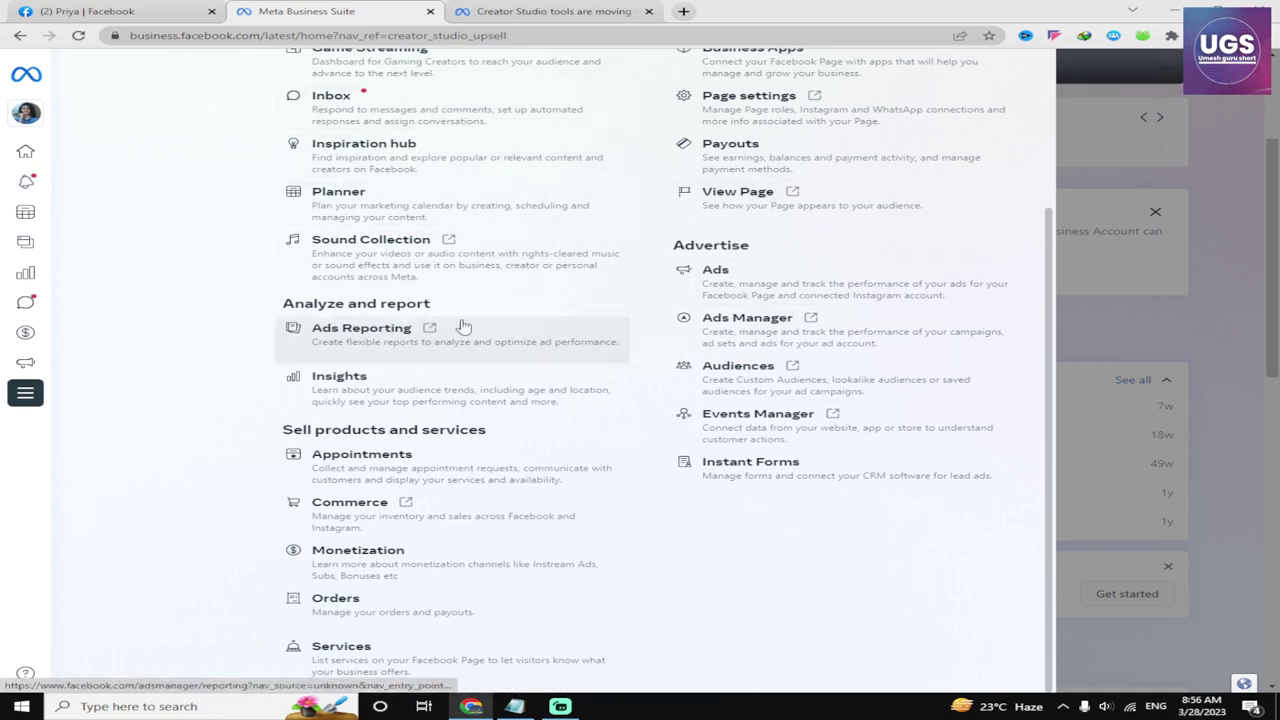
scroll(525, 318, up, 3)
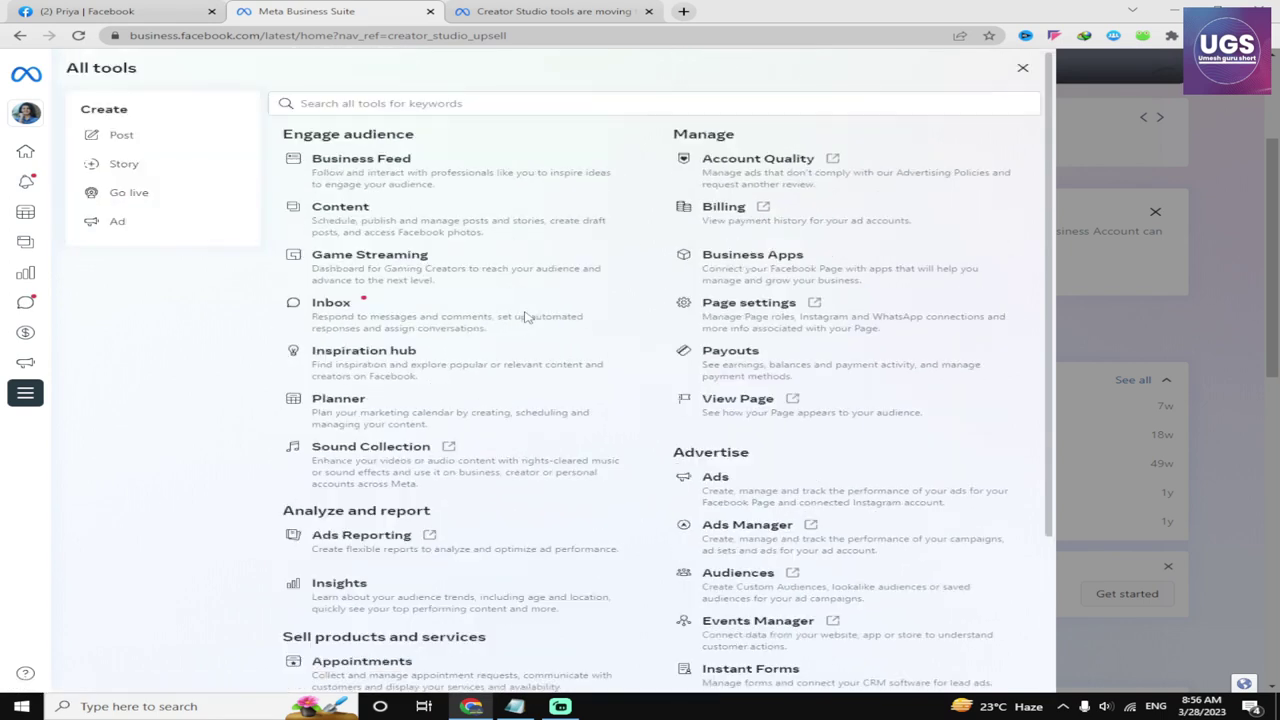
mouse_move(30, 260)
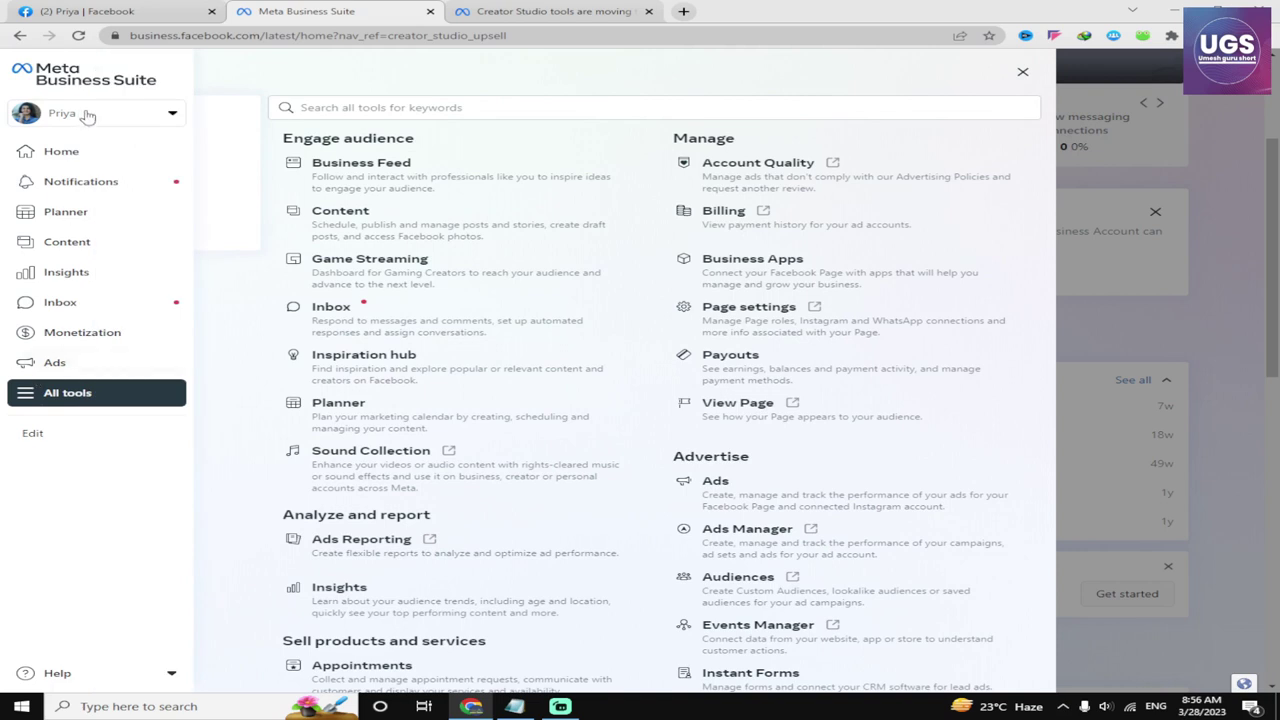
click(55, 163)
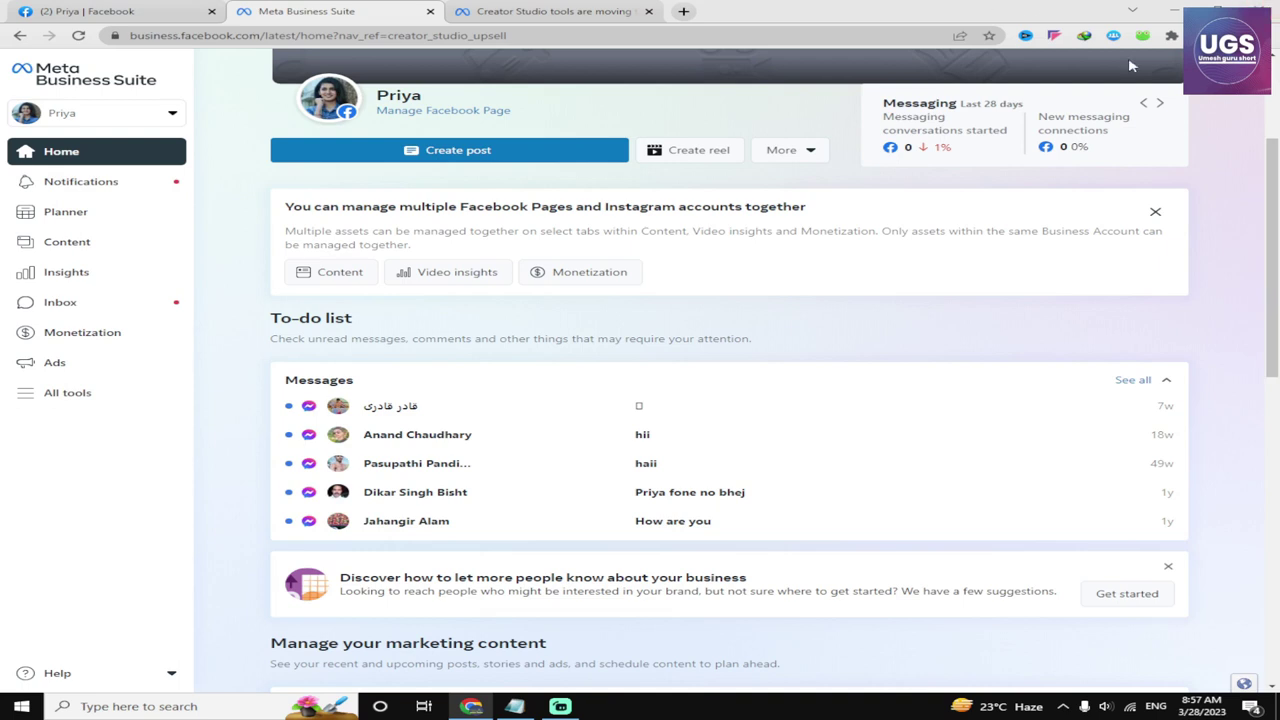
Edit the navigation menu's tool selection, adding Game Streaming, Inspiration hub and Sound Collection
mouse_move(40, 434)
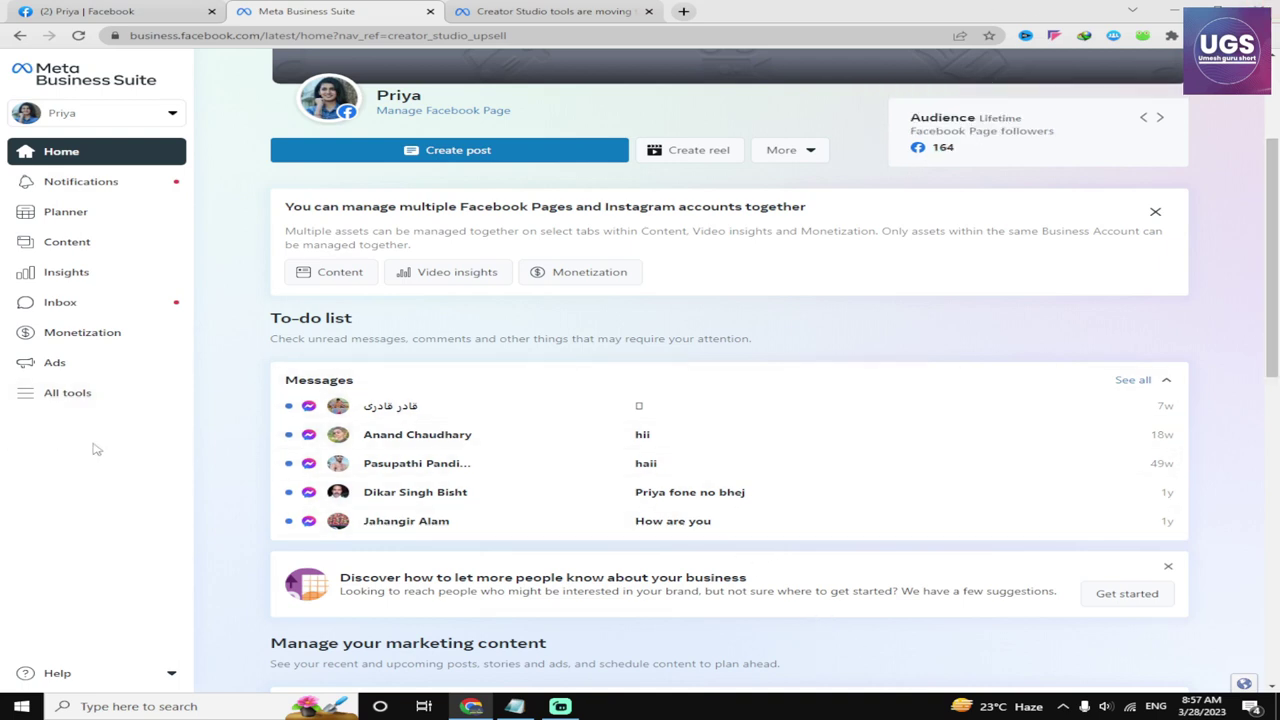
click(33, 434)
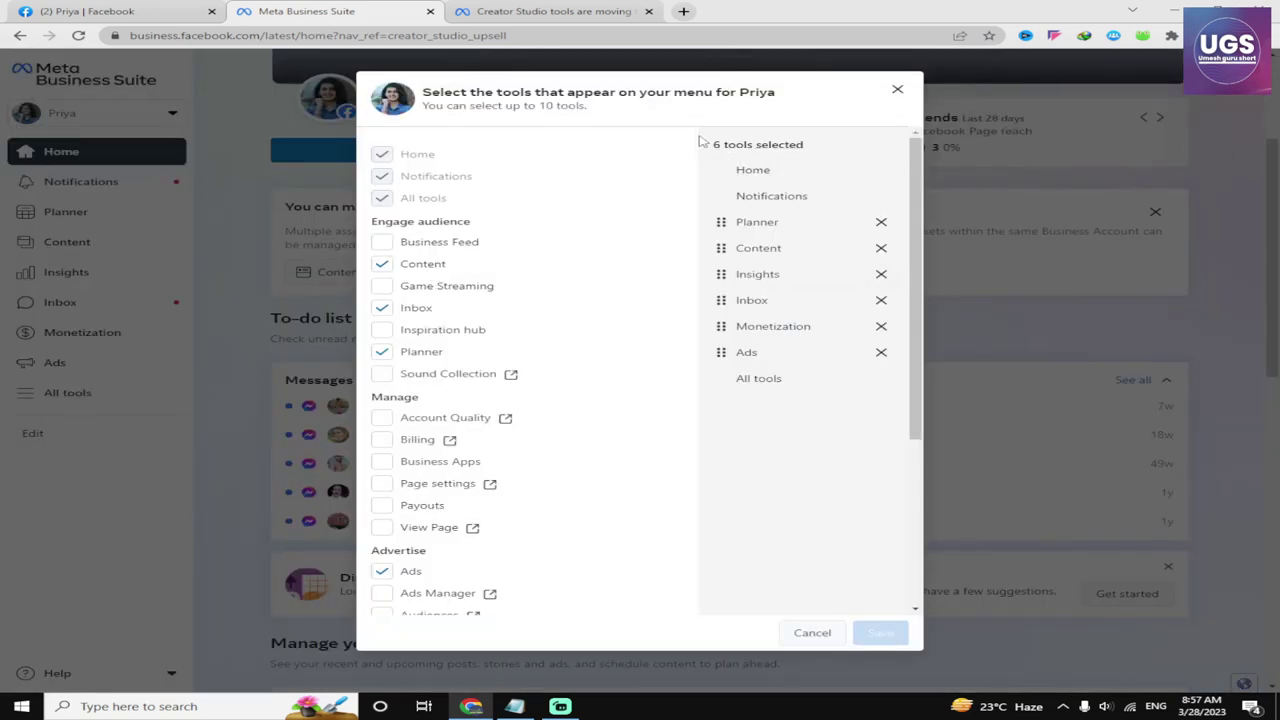
drag(700, 141, 783, 440)
click(783, 442)
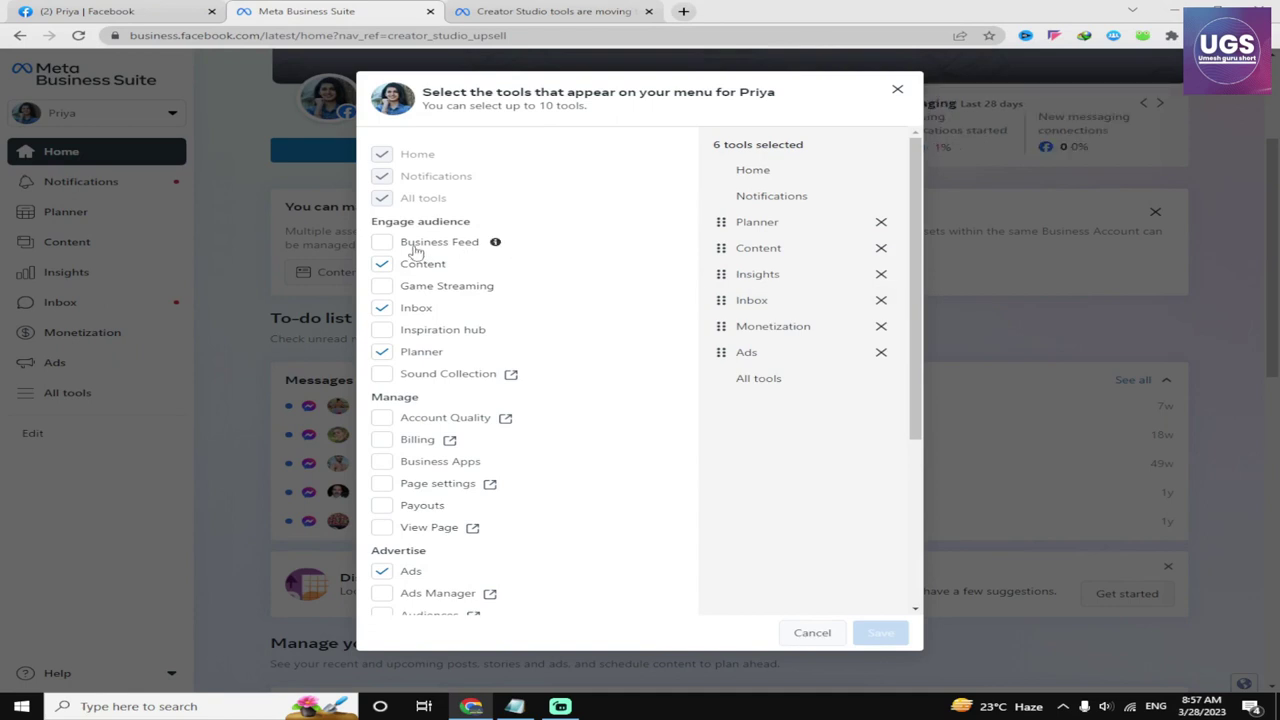
click(381, 288)
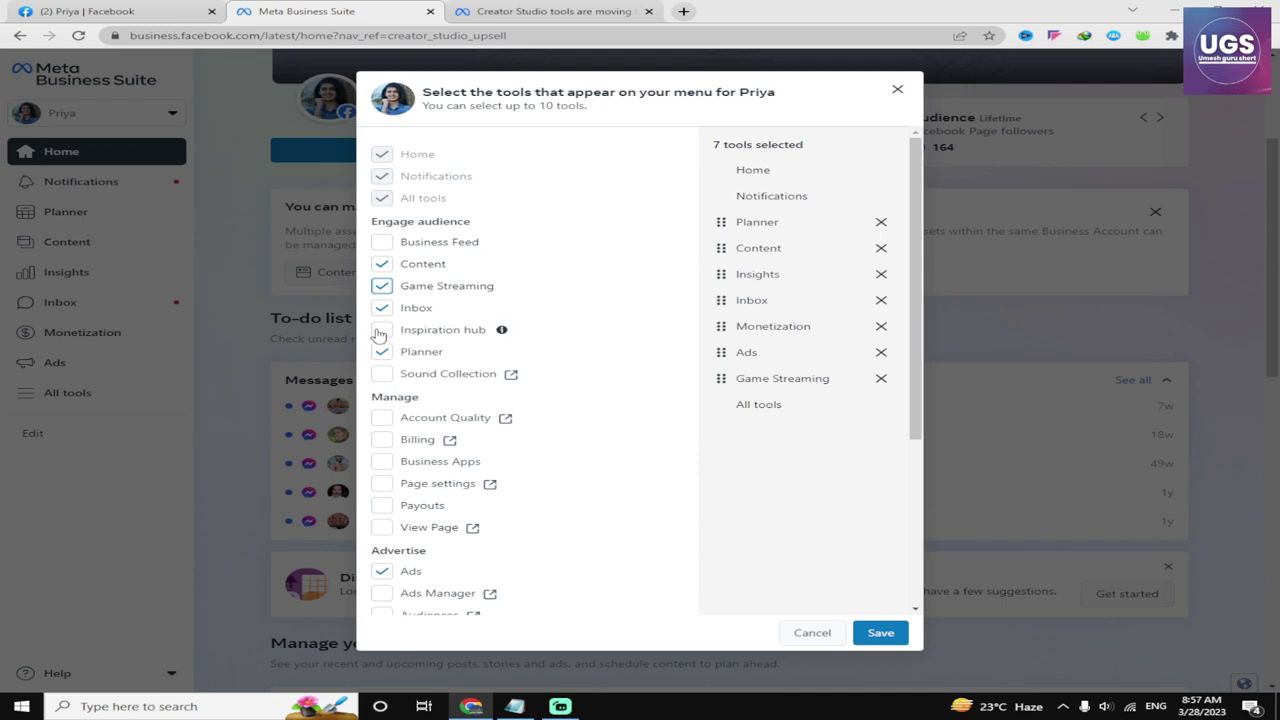
click(381, 330)
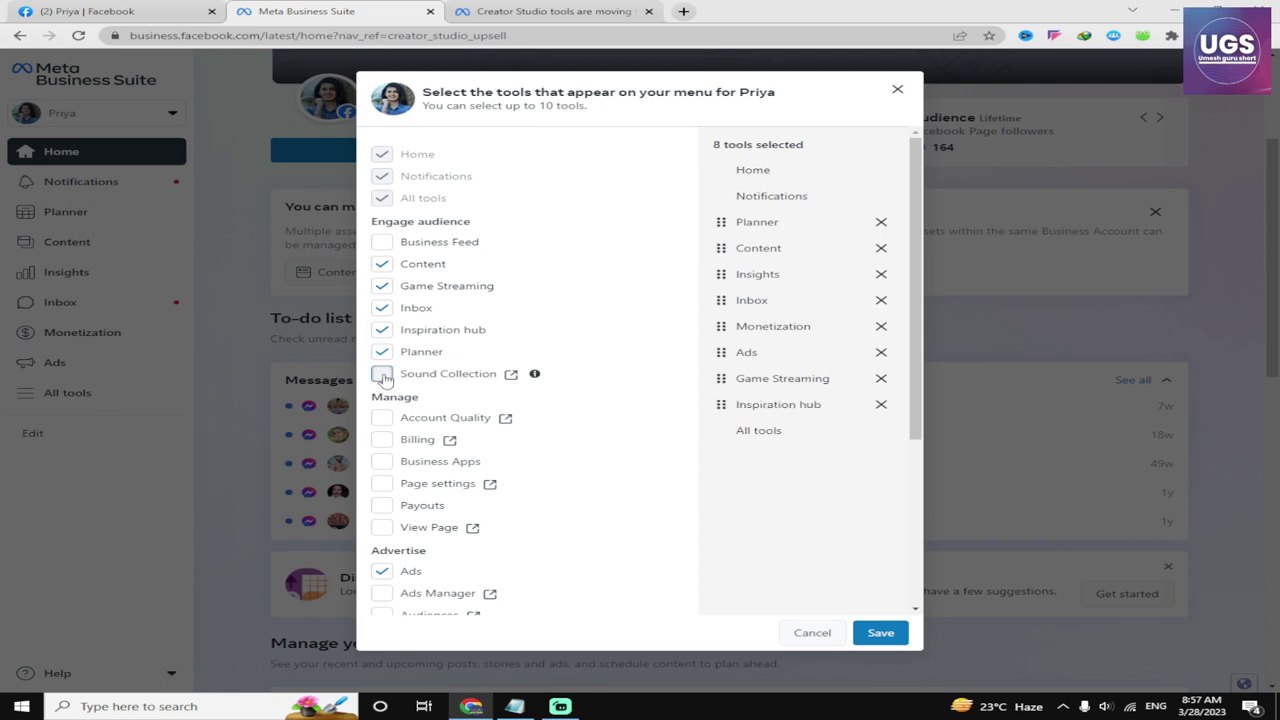
click(381, 374)
Add View Page to the selected menu tools and save the customized menu
scroll(534, 360, down, 3)
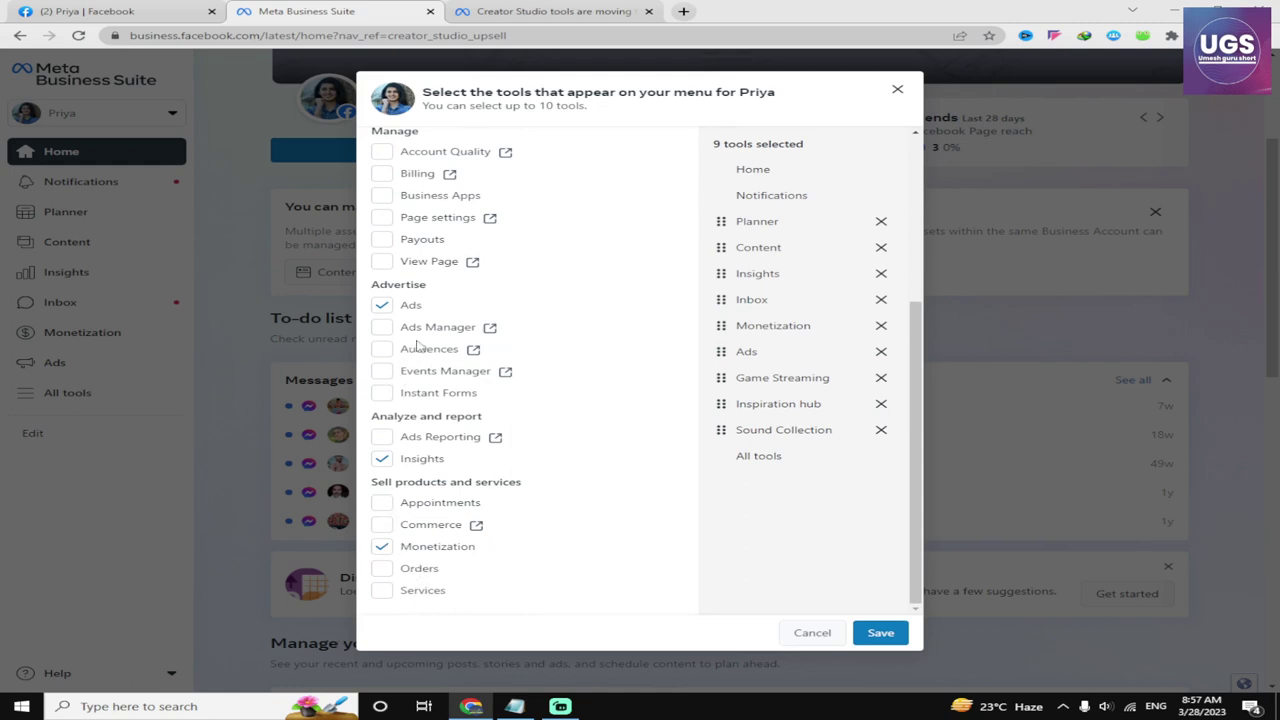
scroll(418, 345, up, 3)
click(381, 398)
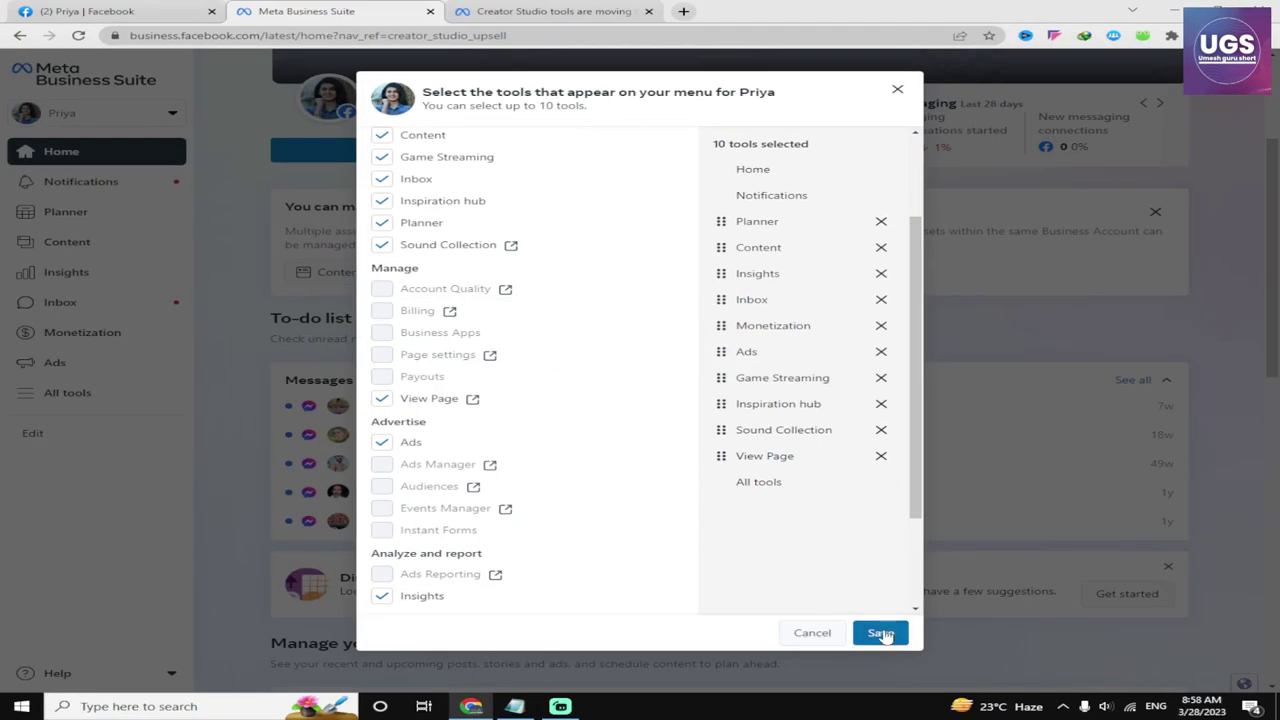
click(880, 633)
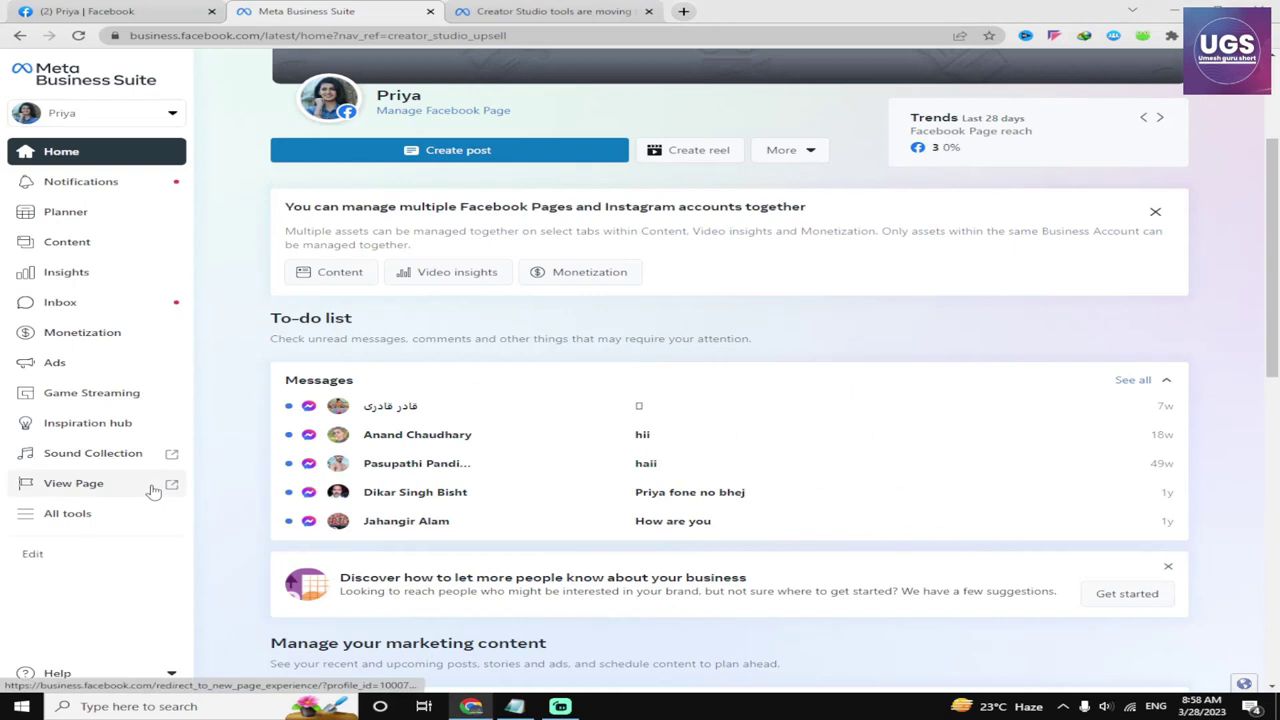
Review the complete tool list again down to Sell products and services, and close it
click(30, 518)
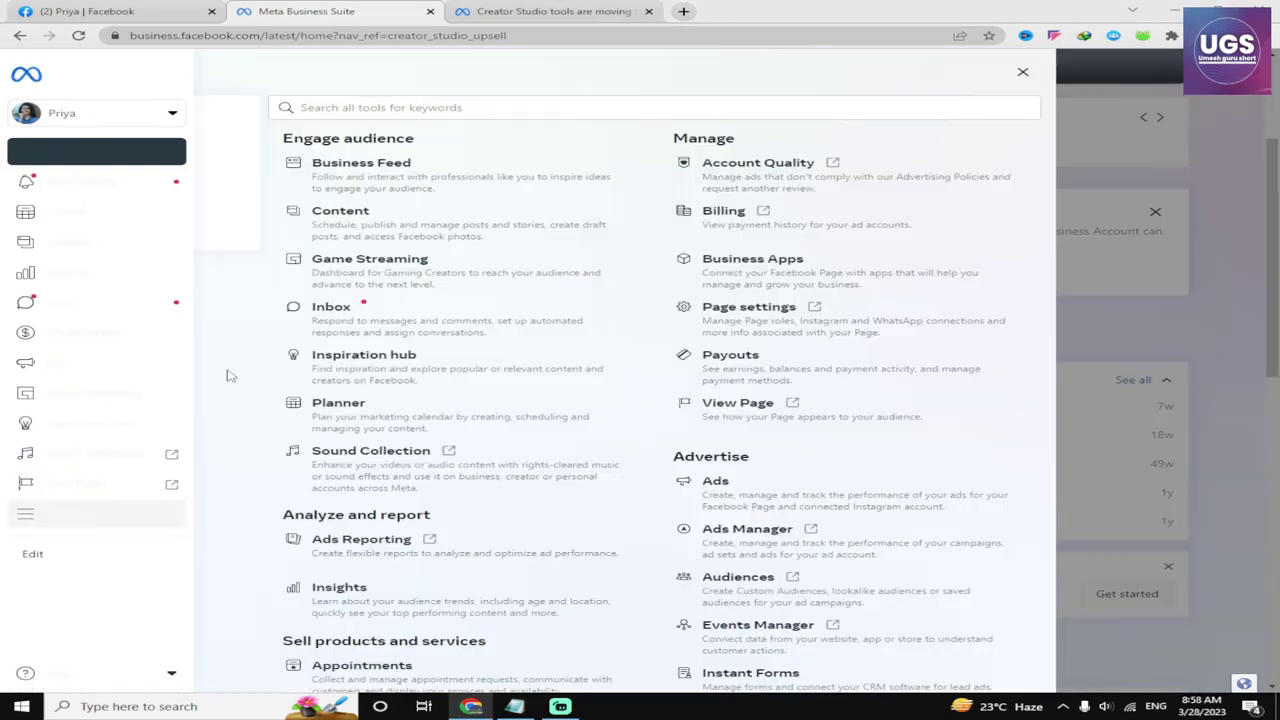
scroll(510, 420, down, 2)
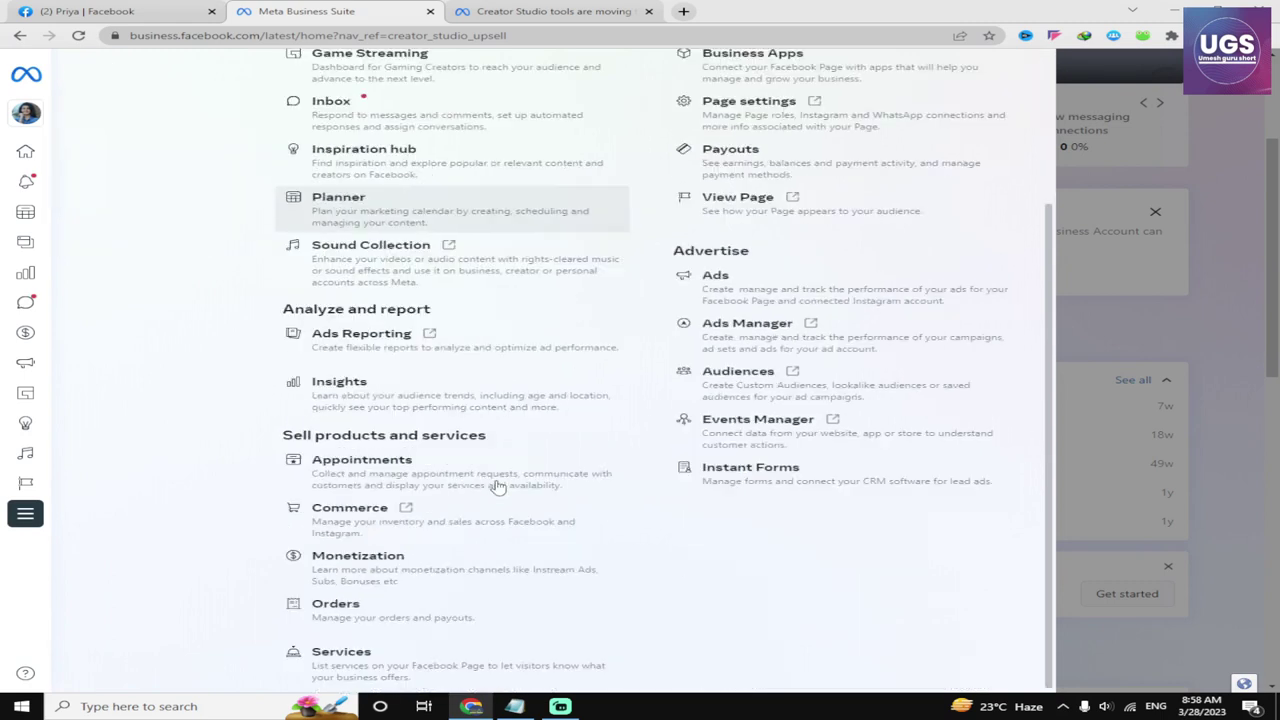
click(1199, 271)
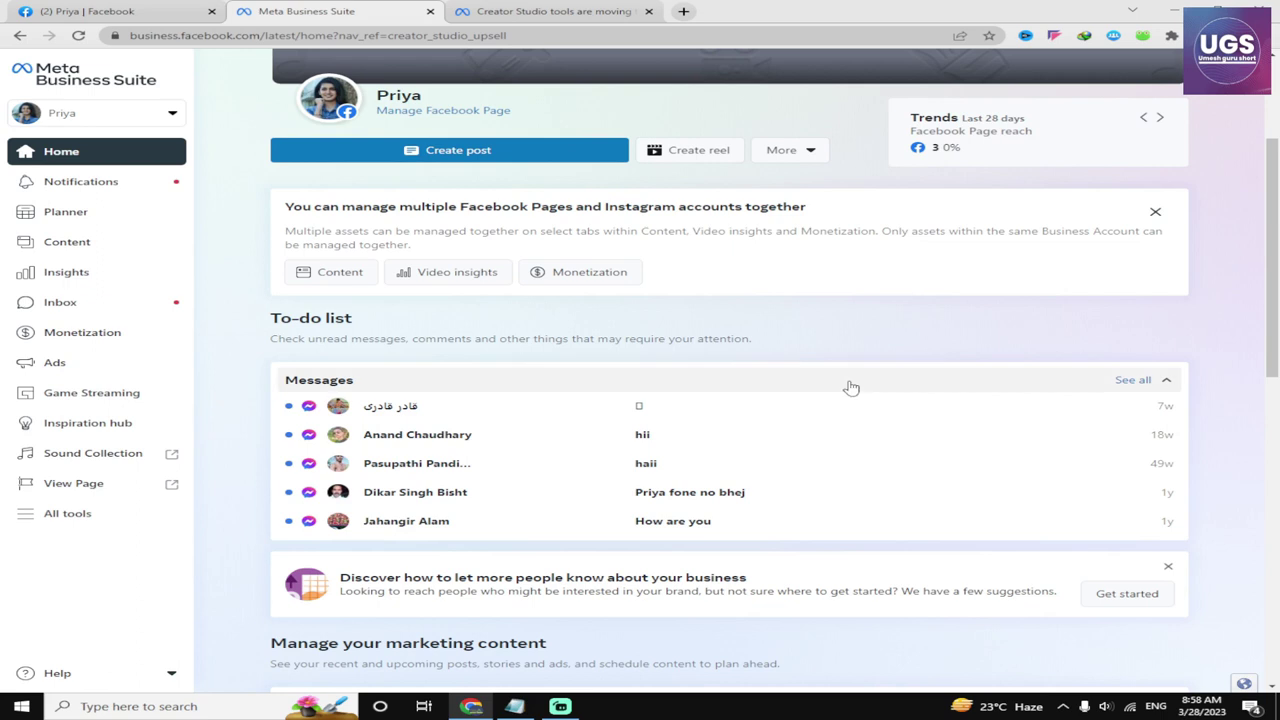
scroll(848, 385, up, 2)
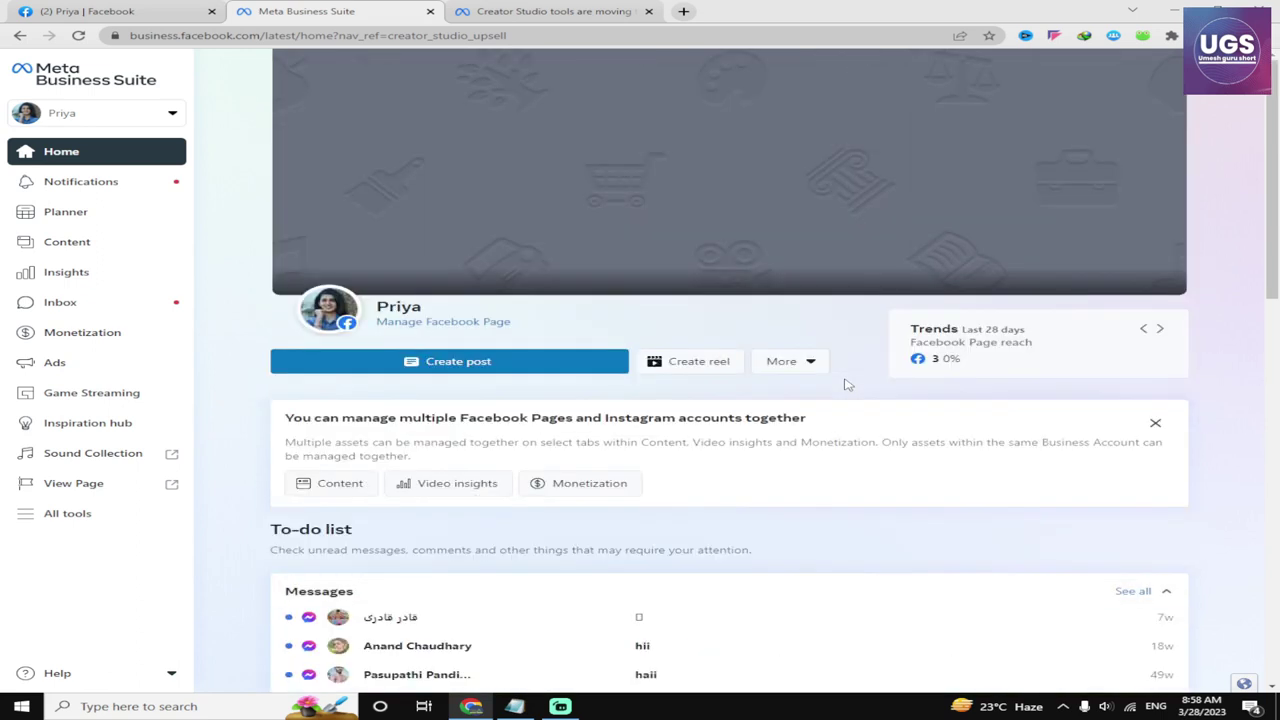
scroll(845, 385, down, 3)
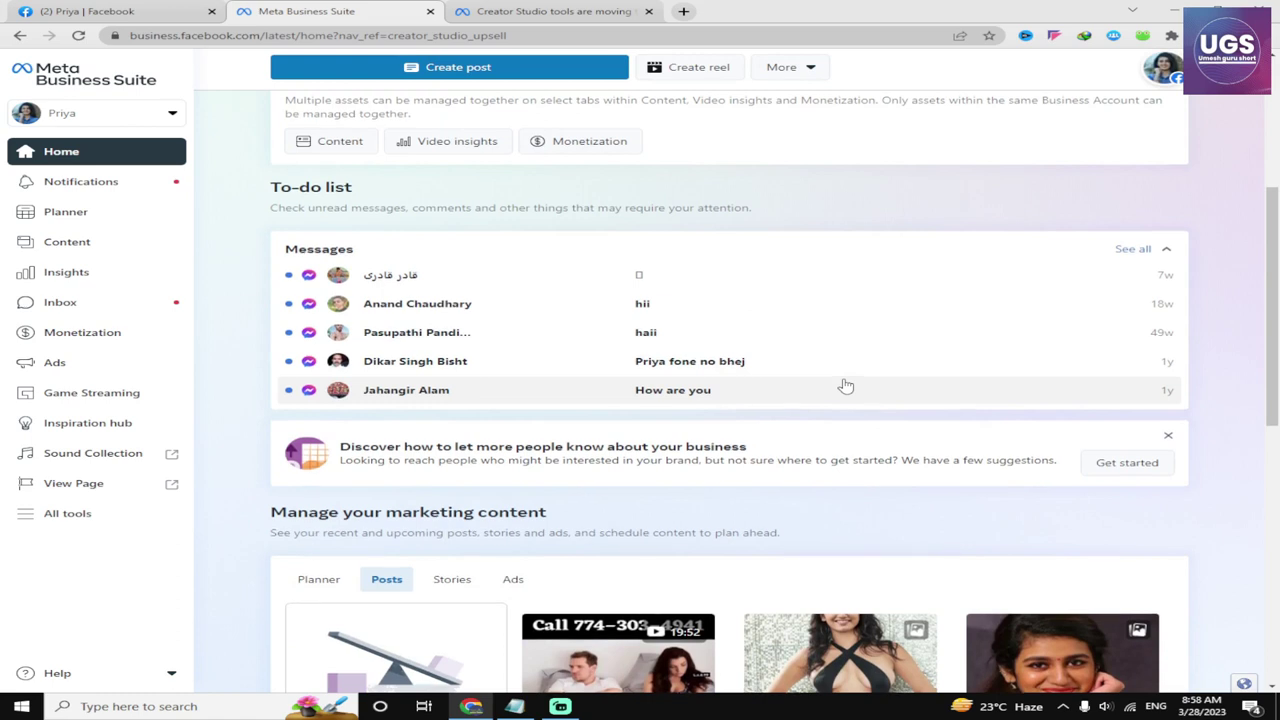
scroll(980, 297, up, 1)
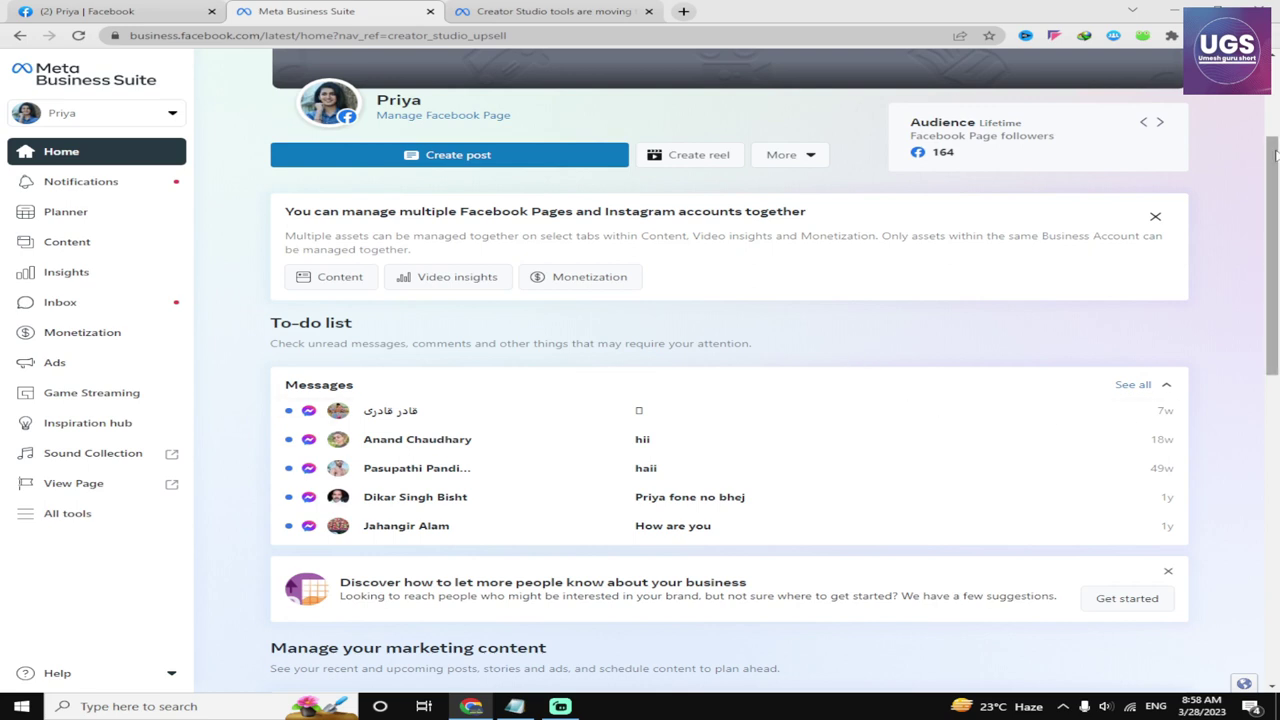
scroll(797, 405, up, 2)
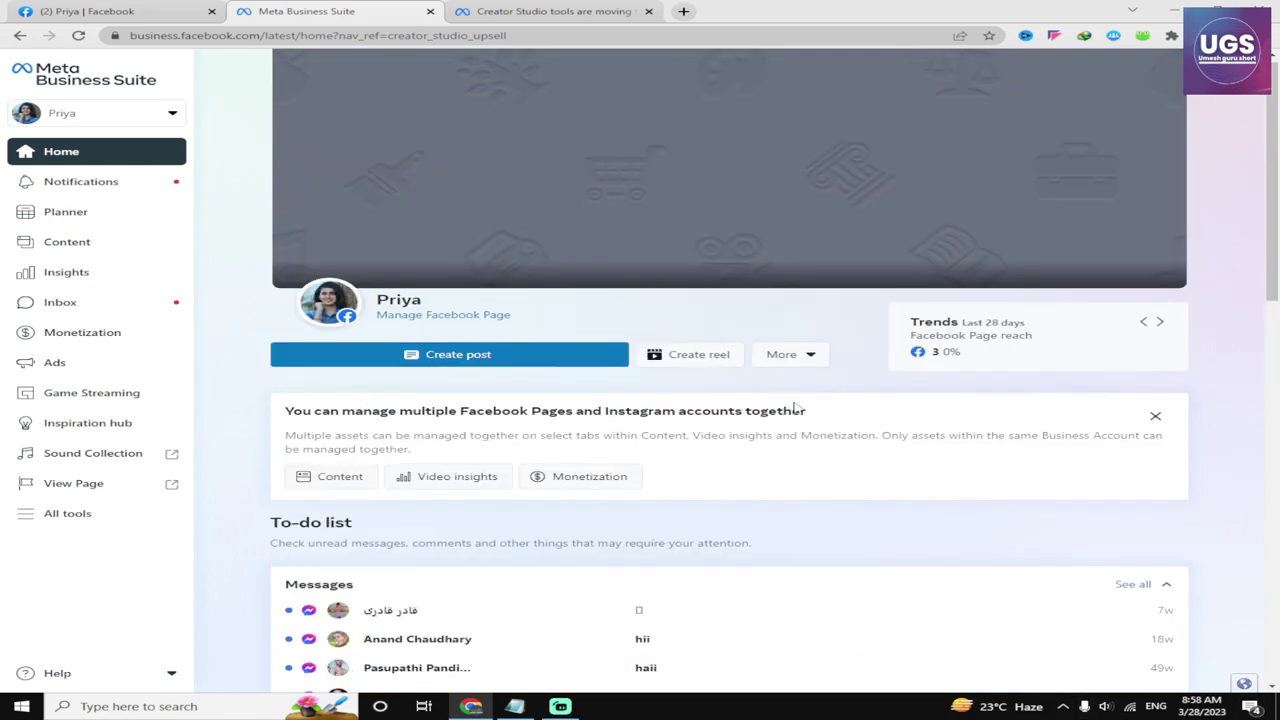